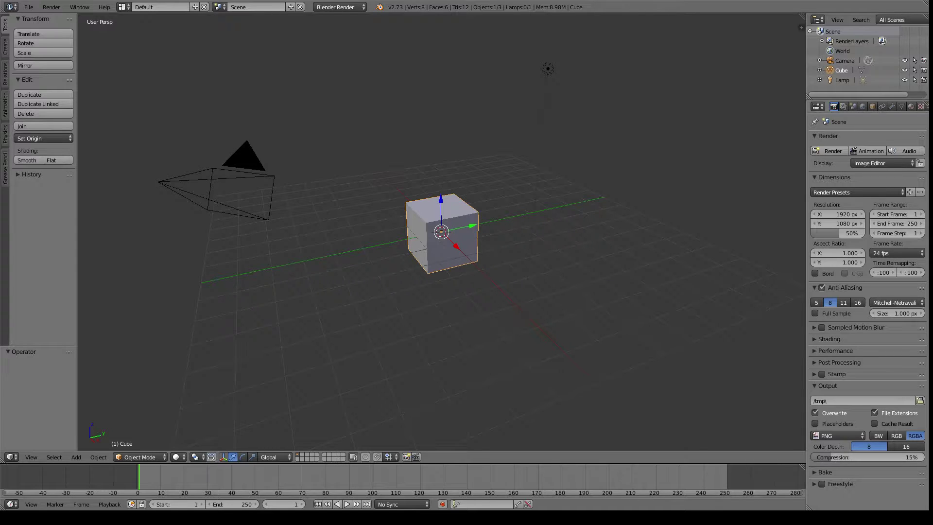
# Delete the default cube and add a Monkey mesh at the origin in its place.
pyautogui.moveTo(418, 216); pyautogui.dragTo(573, 243, button='middle')
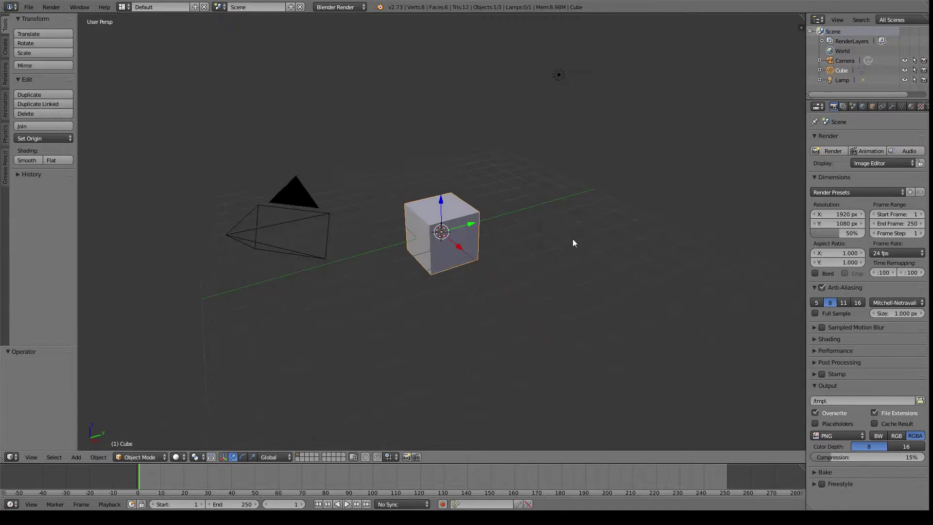
pyautogui.press('x')
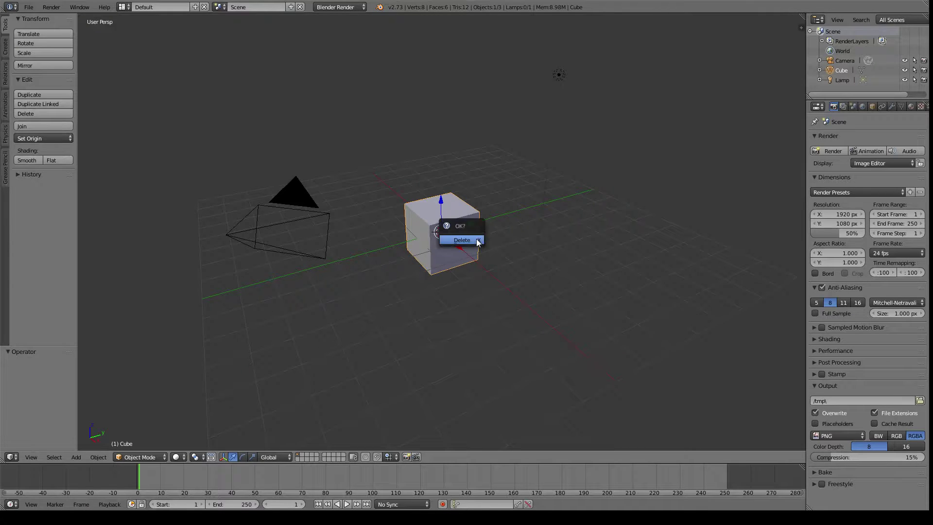
pyautogui.click(476, 241)
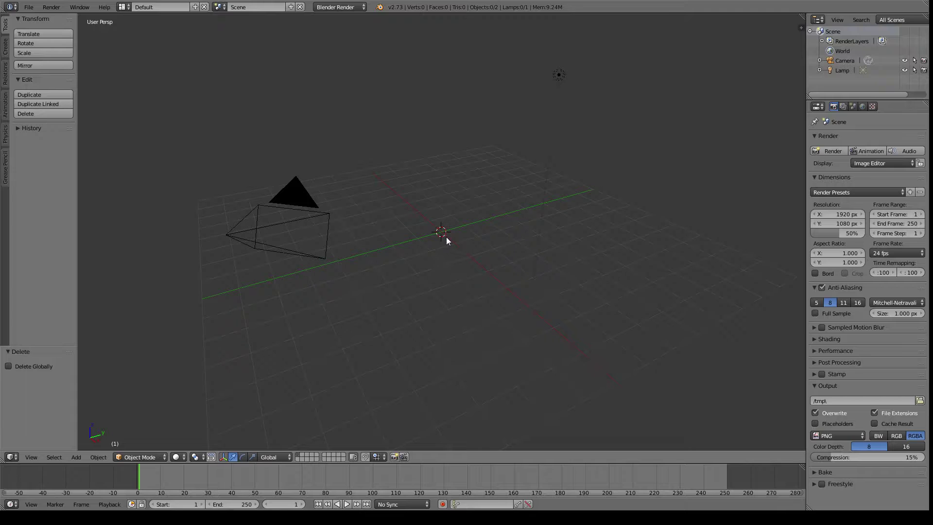
pyautogui.hotkey('shift', 'a')
pyautogui.moveTo(447, 238)
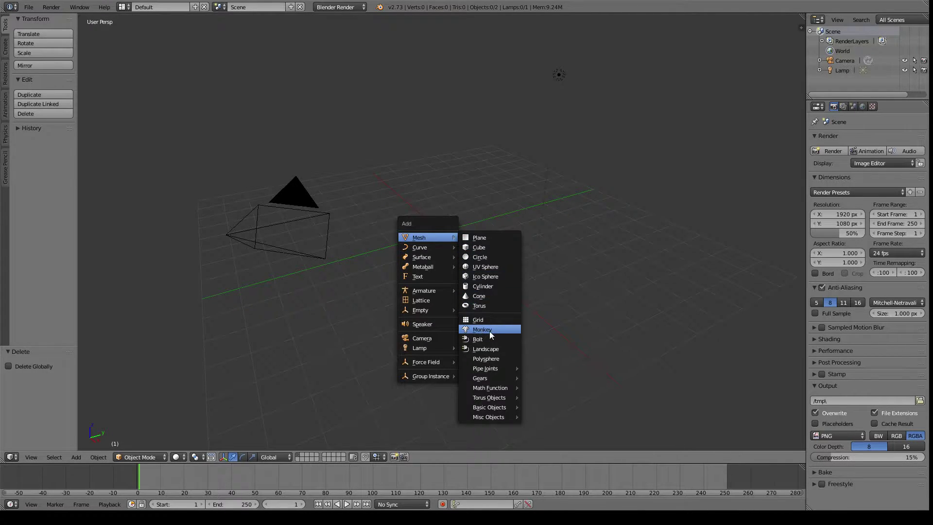
pyautogui.click(475, 330)
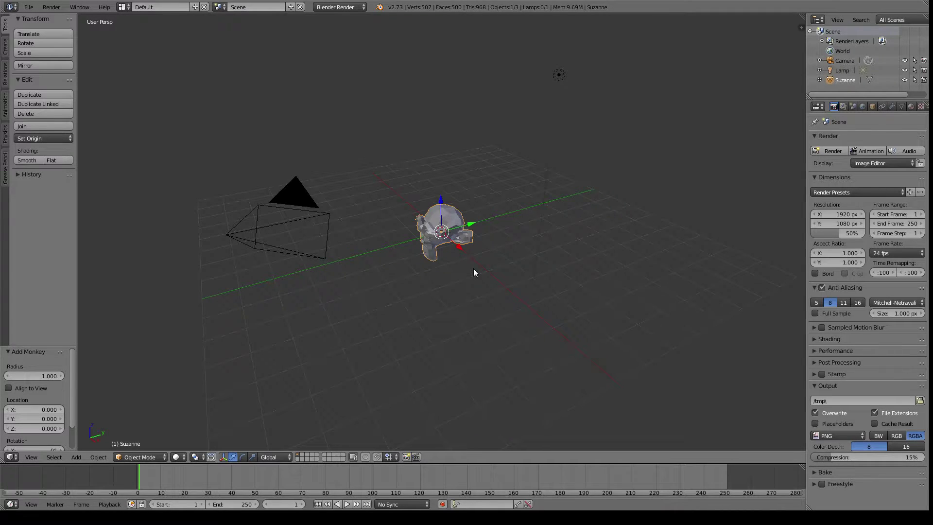
# Scale the monkey head by 4 and rotate it 45° around the global Z axis.
pyautogui.press('s')
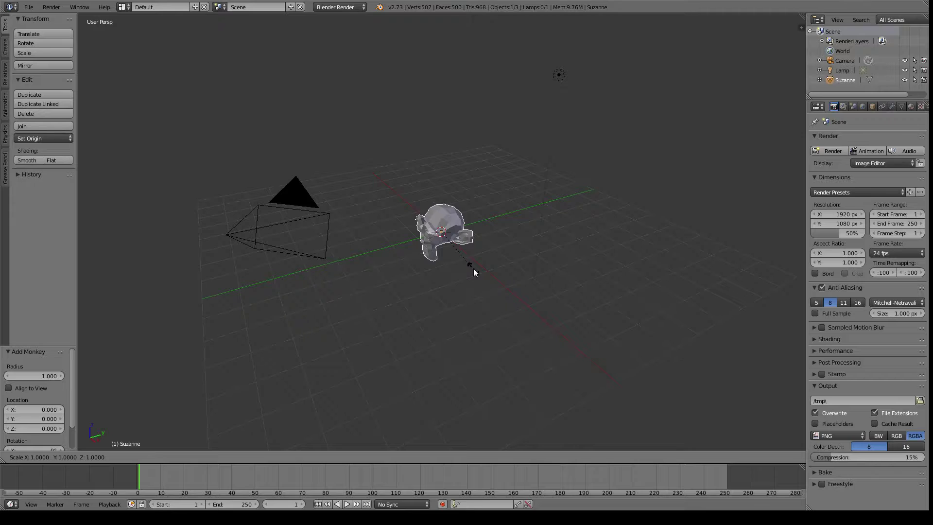
pyautogui.press('4')
pyautogui.press('Return')
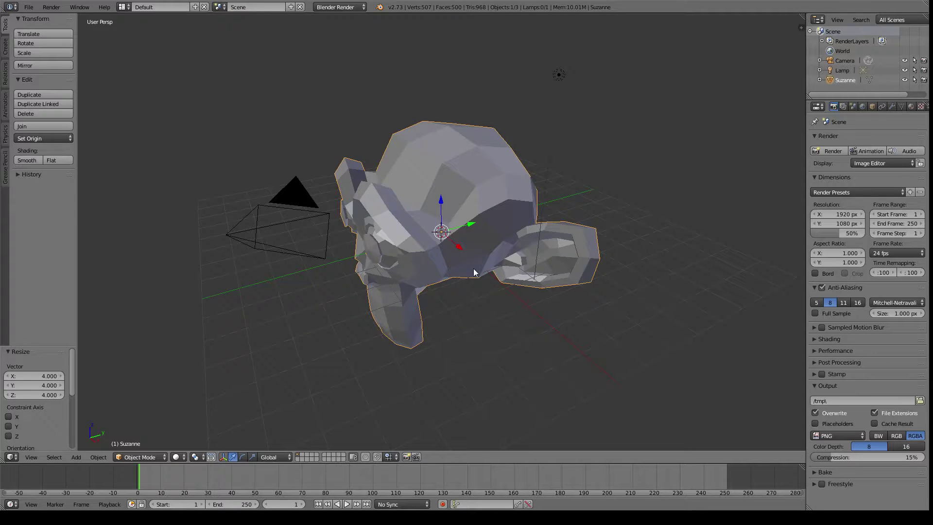
pyautogui.press('r')
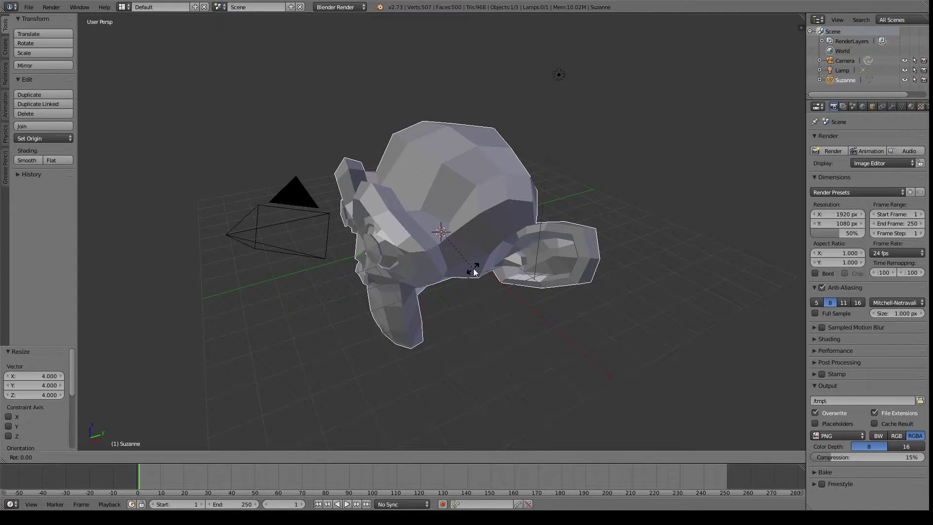
pyautogui.write('45z')
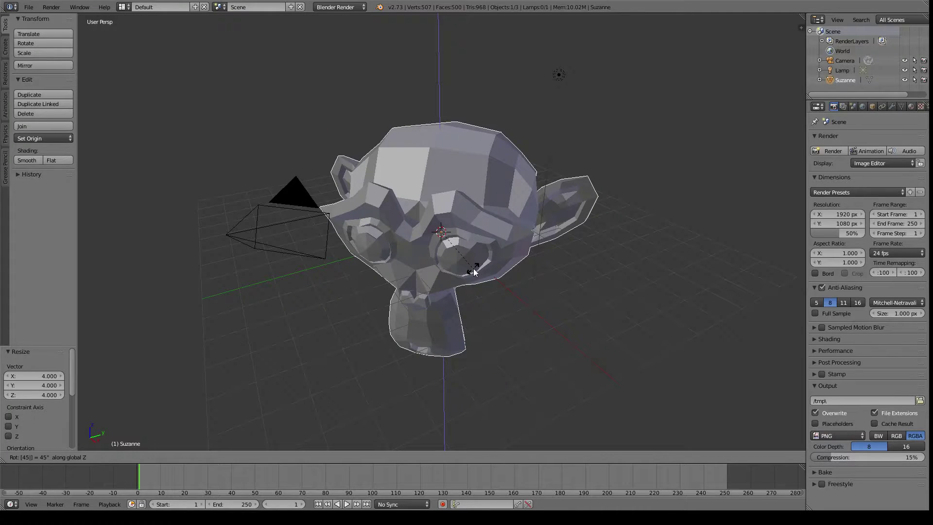
pyautogui.press('Return')
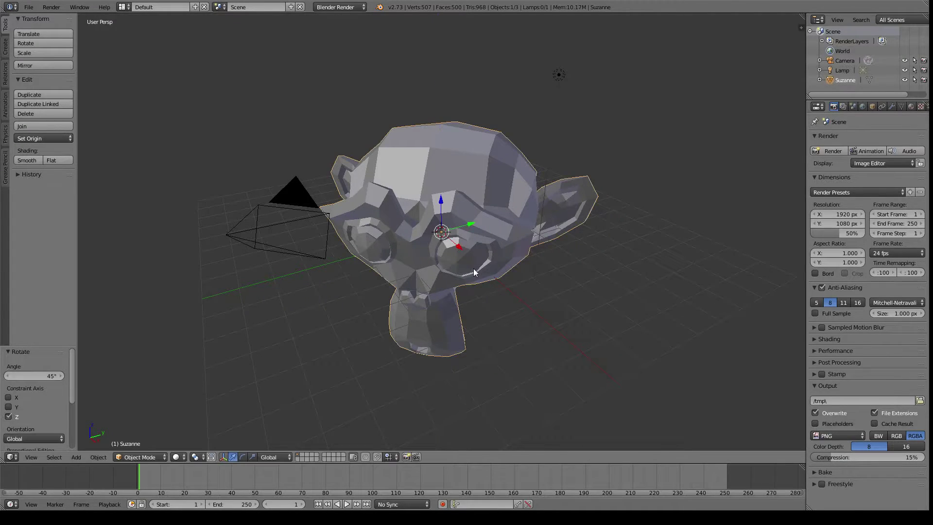
# Add a Subdivision Surface modifier to the monkey head.
pyautogui.moveTo(477, 241); pyautogui.dragTo(482, 221, button='middle')
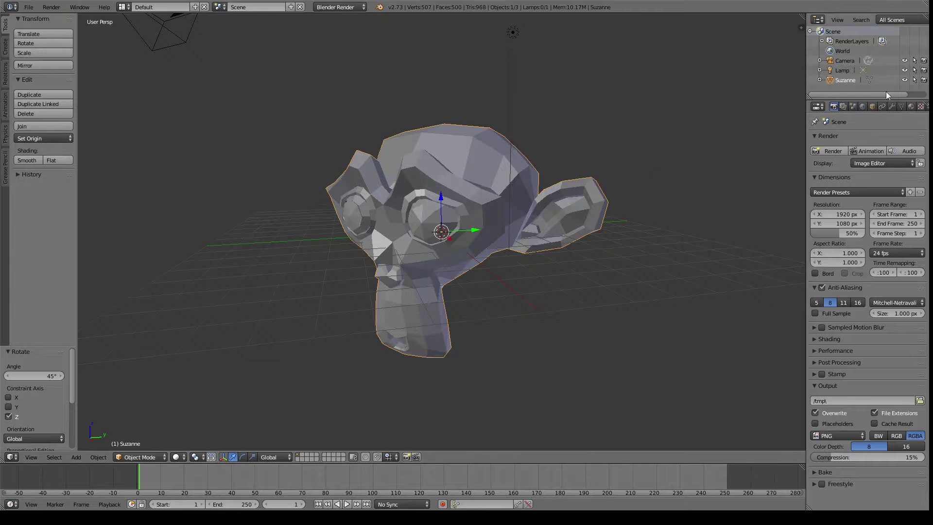
pyautogui.click(891, 107)
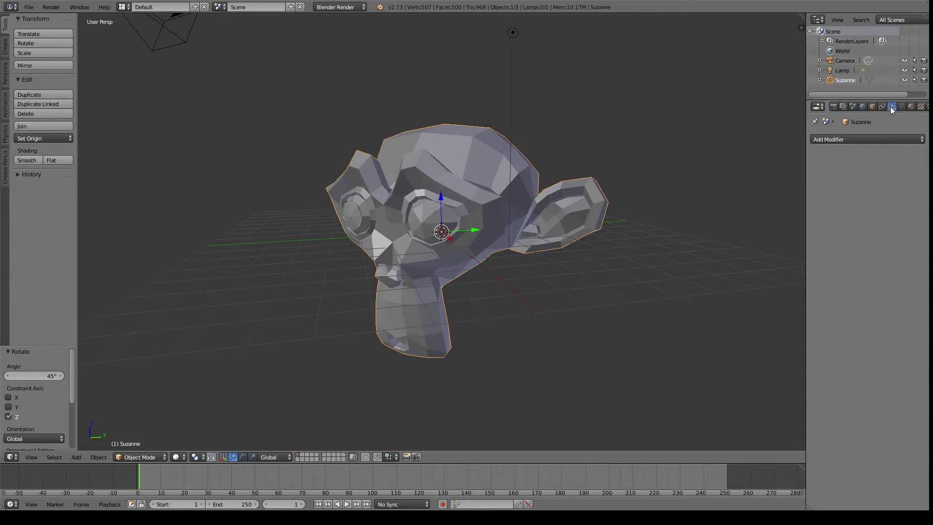
pyautogui.click(844, 141)
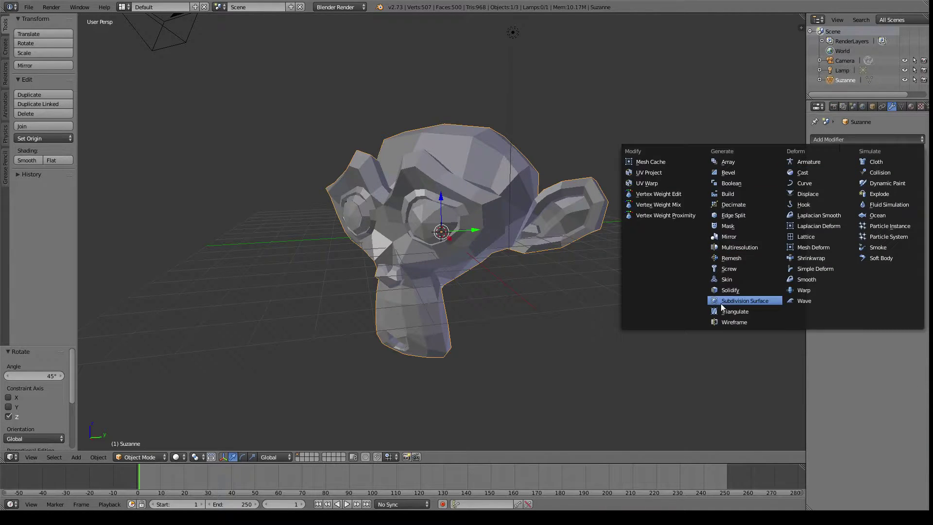
pyautogui.click(756, 301)
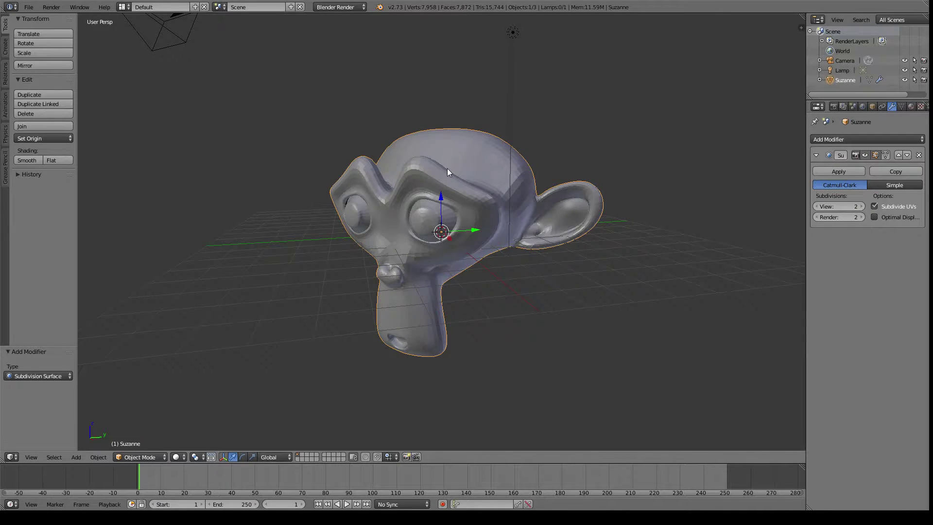
# Apply Shade Smooth to the subdivided monkey head.
pyautogui.press('space')
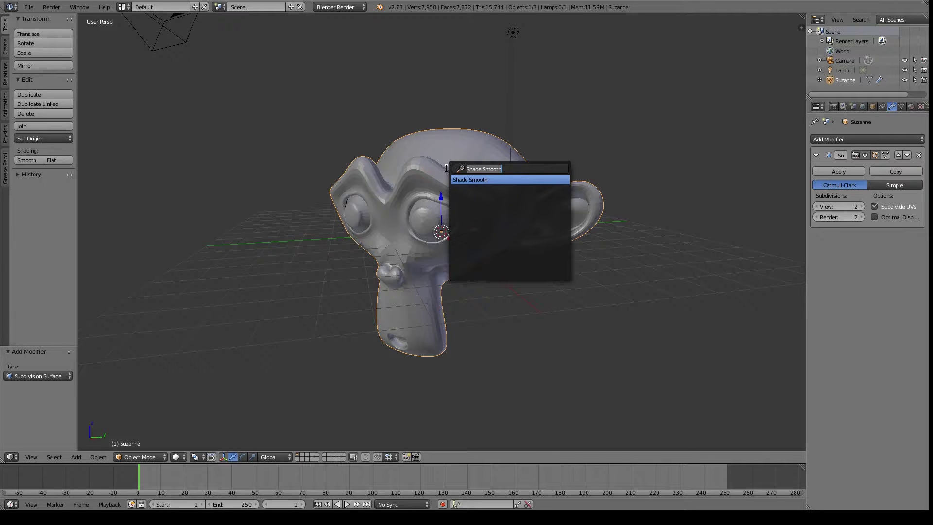
pyautogui.press('Return')
pyautogui.moveTo(427, 171); pyautogui.dragTo(462, 195, button='middle')
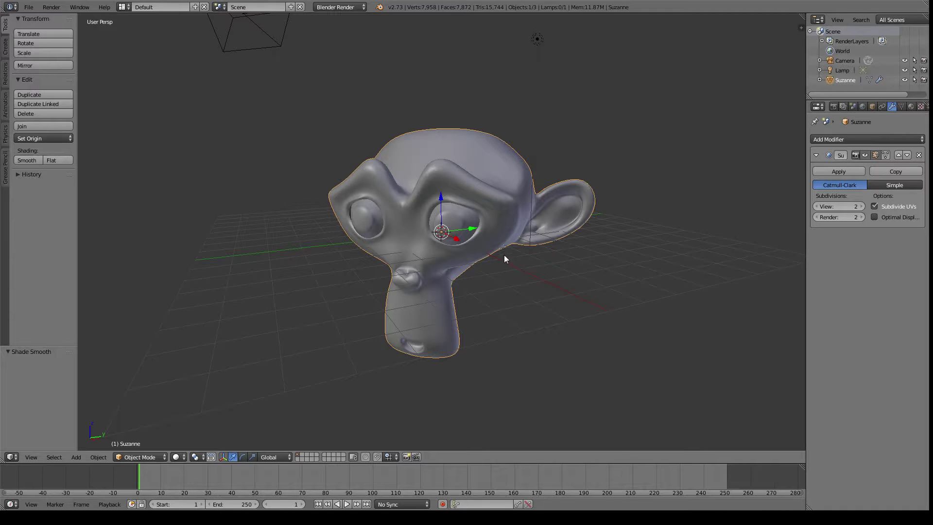
pyautogui.moveTo(306, 379); pyautogui.dragTo(414, 304, button='middle')
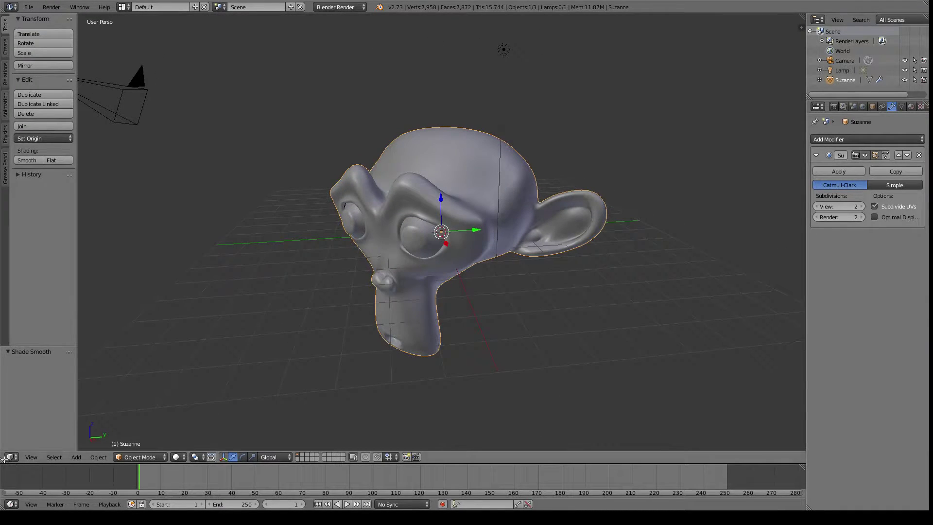
# Split the 3D view horizontally into two areas and change the lower one to the Node Editor.
pyautogui.moveTo(3, 460); pyautogui.dragTo(11, 240)
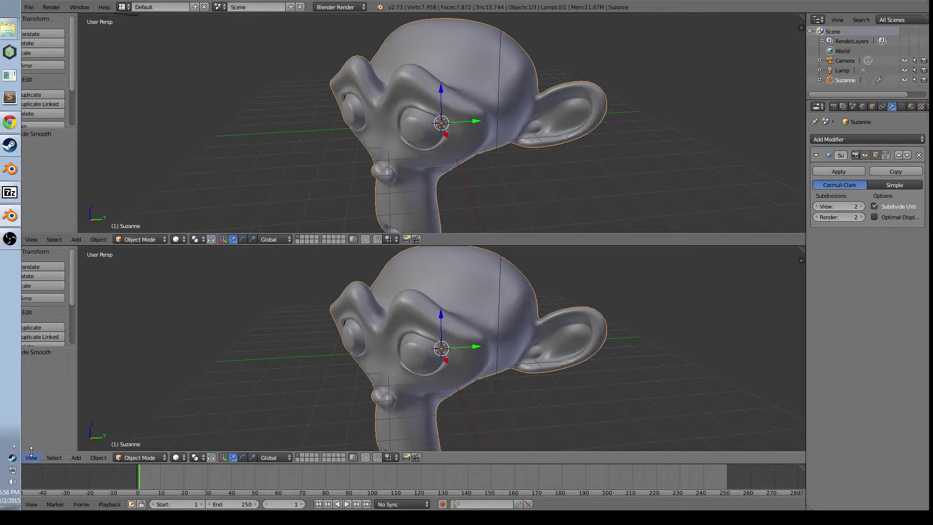
pyautogui.click(11, 458)
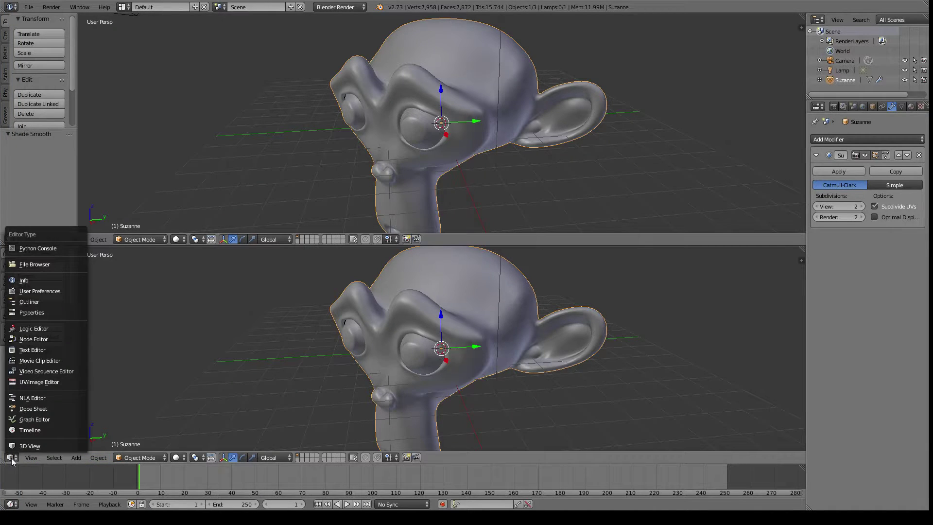
pyautogui.click(49, 339)
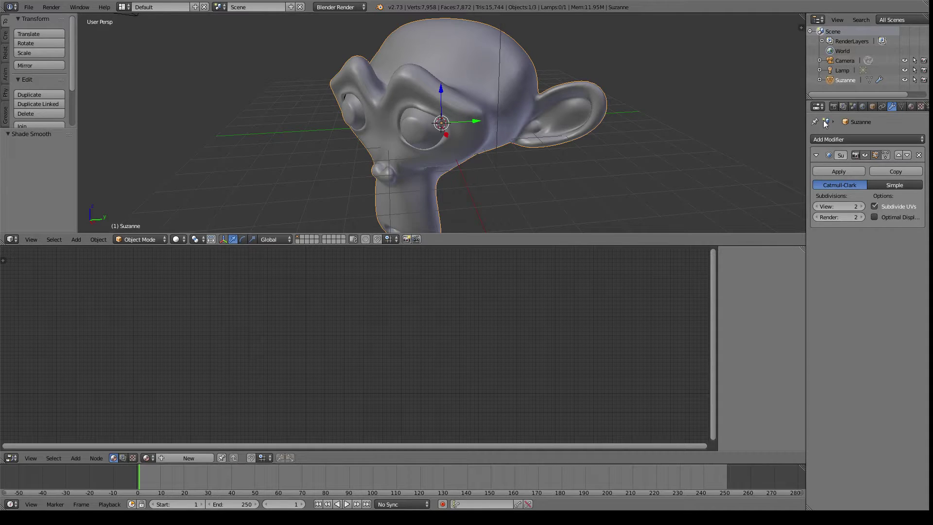
# Widen the properties area slightly, create a new material for the monkey head and name it Gameboy.
pyautogui.moveTo(807, 108); pyautogui.dragTo(791, 108)
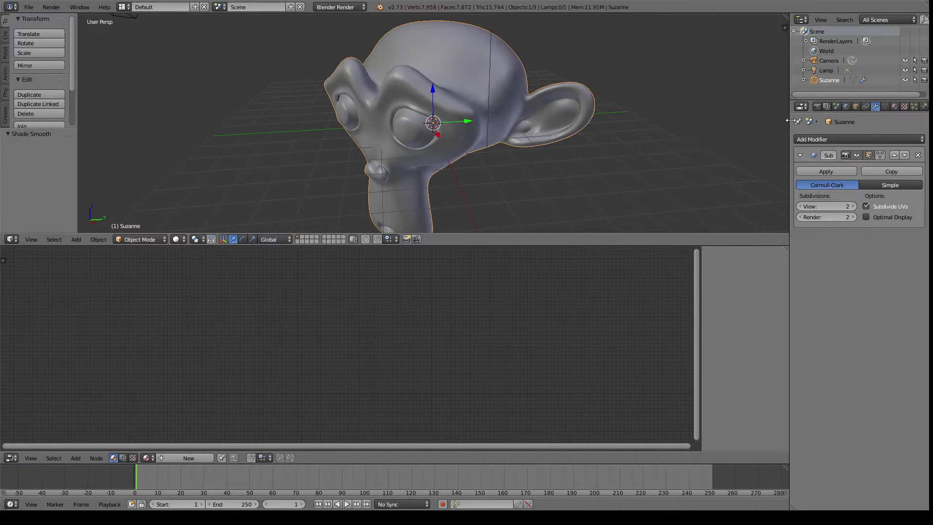
pyautogui.click(895, 109)
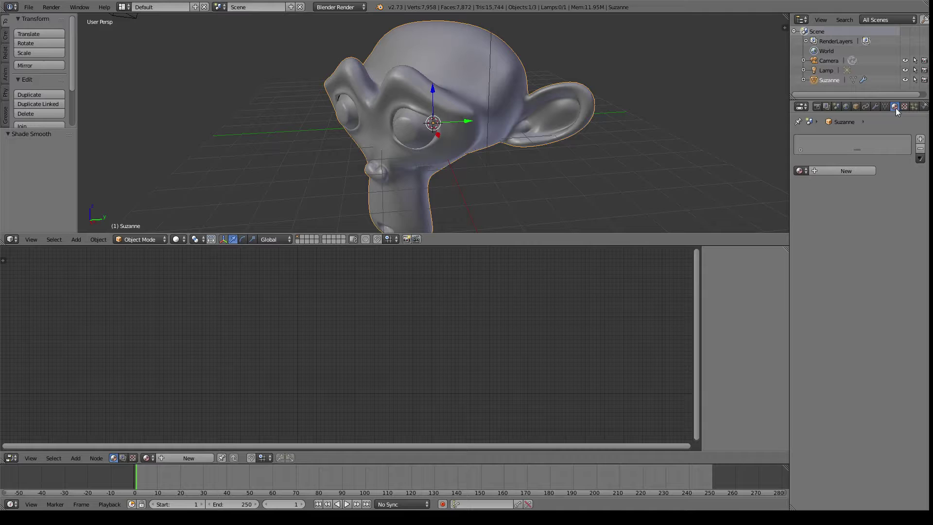
pyautogui.click(839, 171)
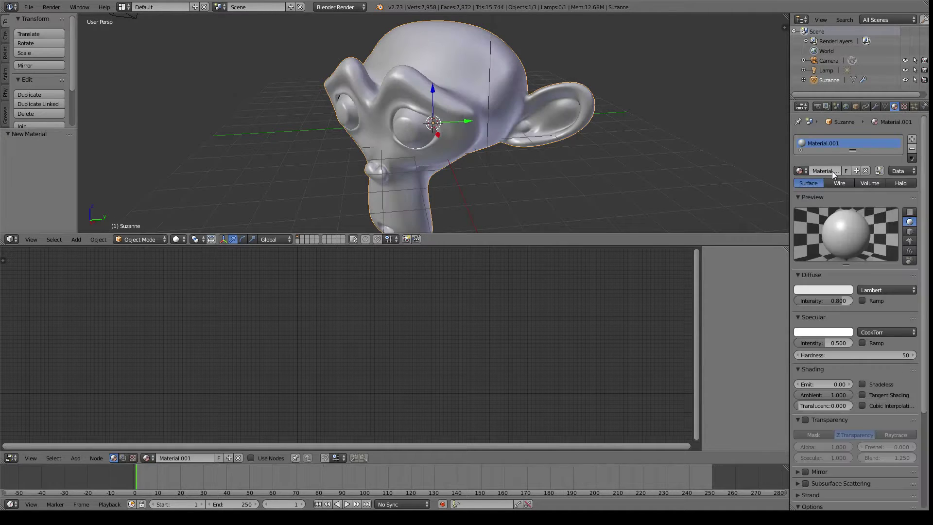
pyautogui.write('Gameboy')
pyautogui.press('Return')
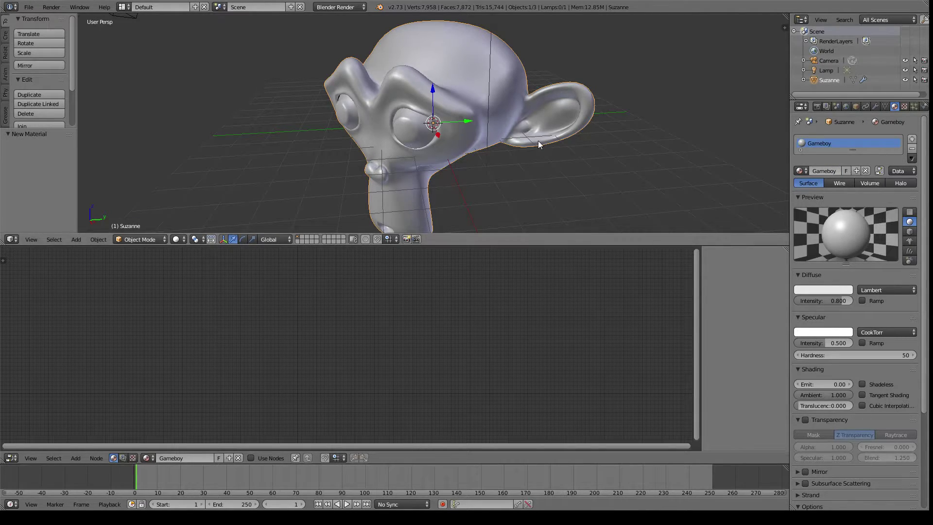
# Enable Use Nodes for the Gameboy material in the Node Editor.
pyautogui.moveTo(538, 144); pyautogui.dragTo(575, 139, button='middle')
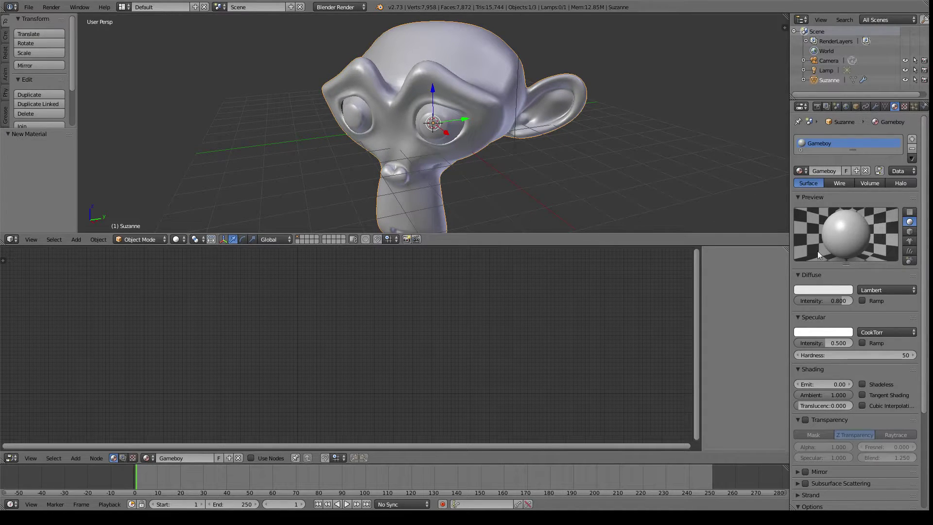
pyautogui.click(15, 458)
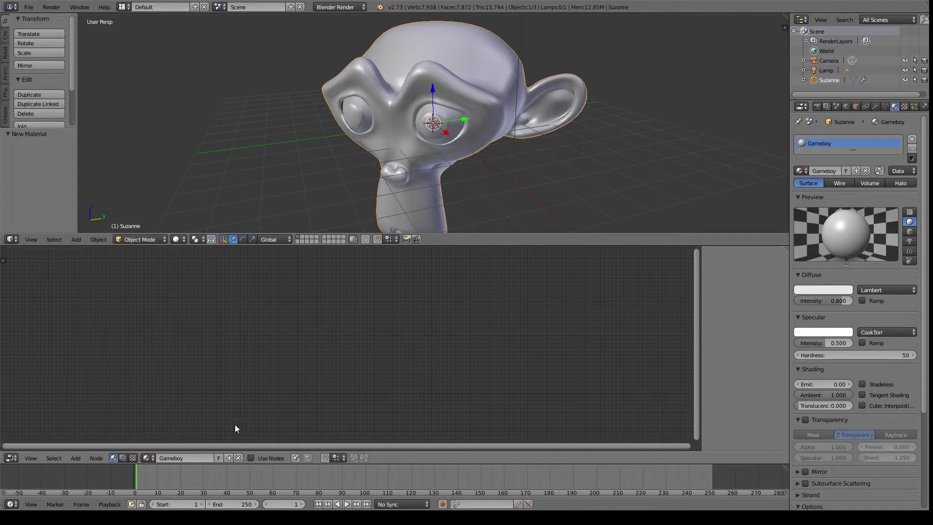
pyautogui.click(251, 457)
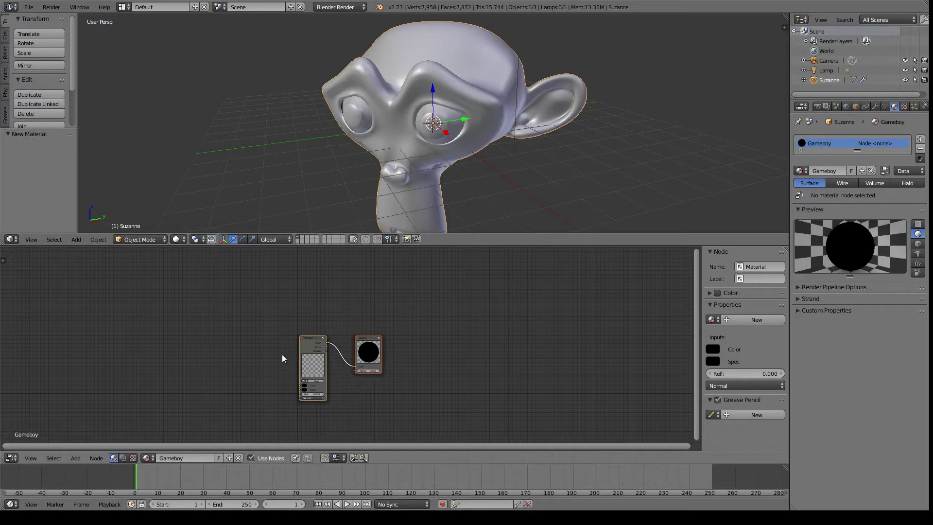
pyautogui.scroll(1, 350, 362)
pyautogui.scroll(2, 349, 362)
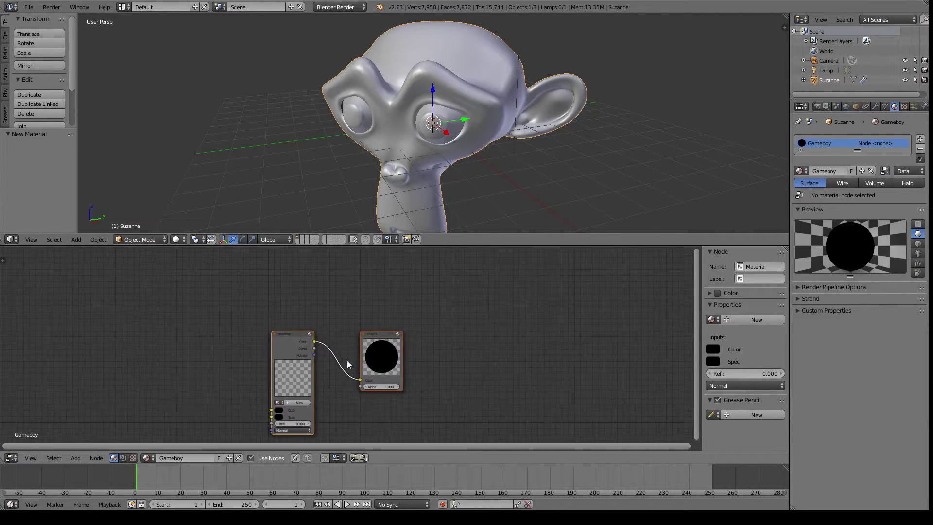
pyautogui.scroll(1, 331, 367)
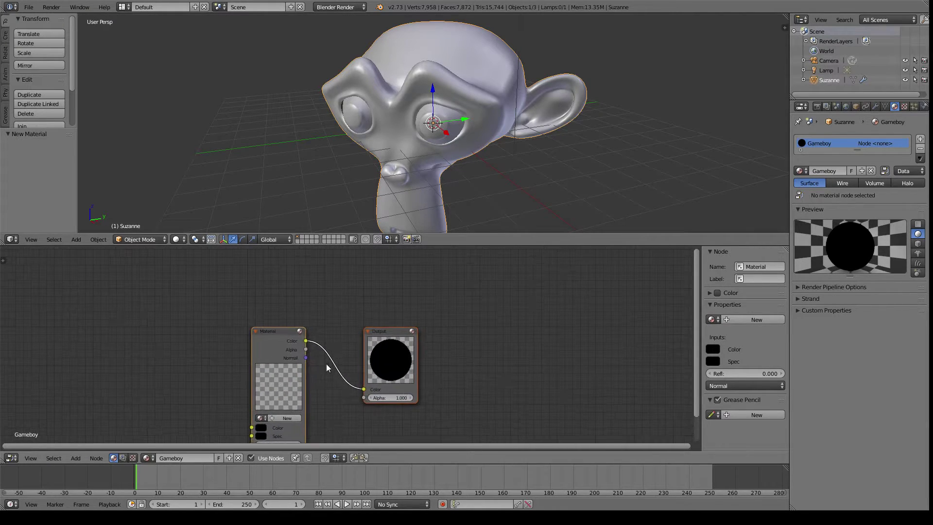
# Assign the Gameboy material to the Material node and move the Output node farther away from it.
pyautogui.click(260, 419)
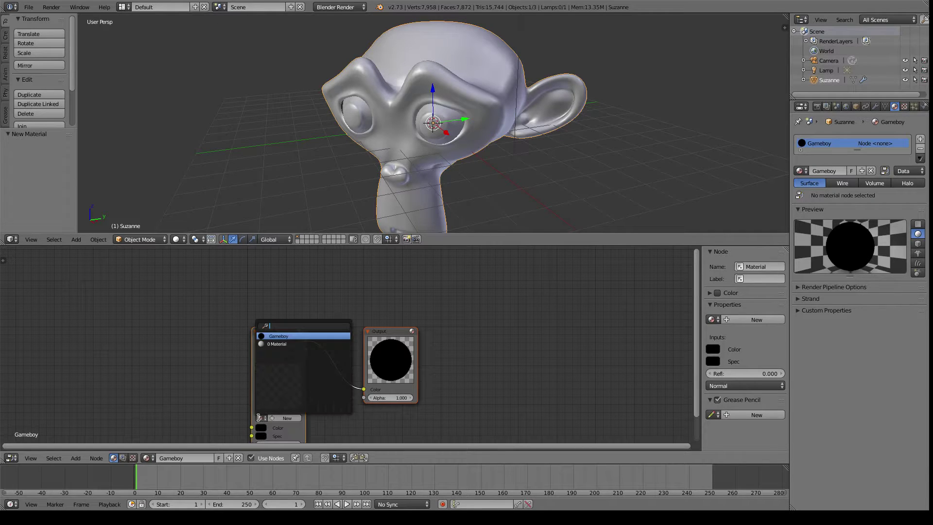
pyautogui.click(280, 335)
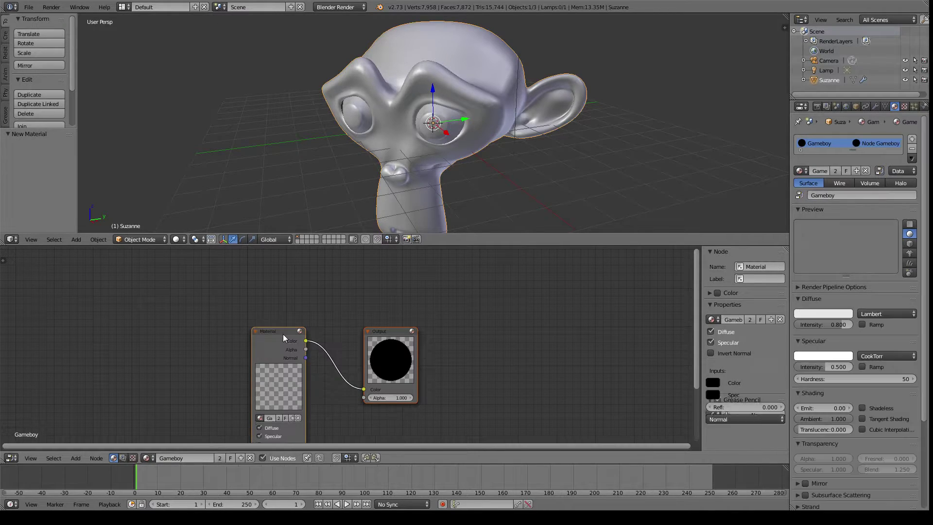
pyautogui.moveTo(384, 335); pyautogui.dragTo(503, 337)
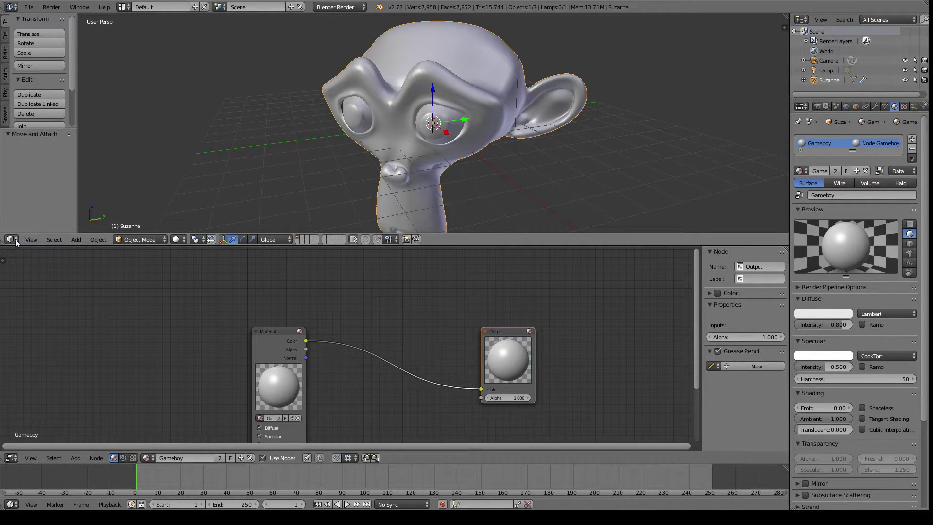
# Set the 3D view's viewport shading to Material to display the monkey head with its material.
pyautogui.click(183, 241)
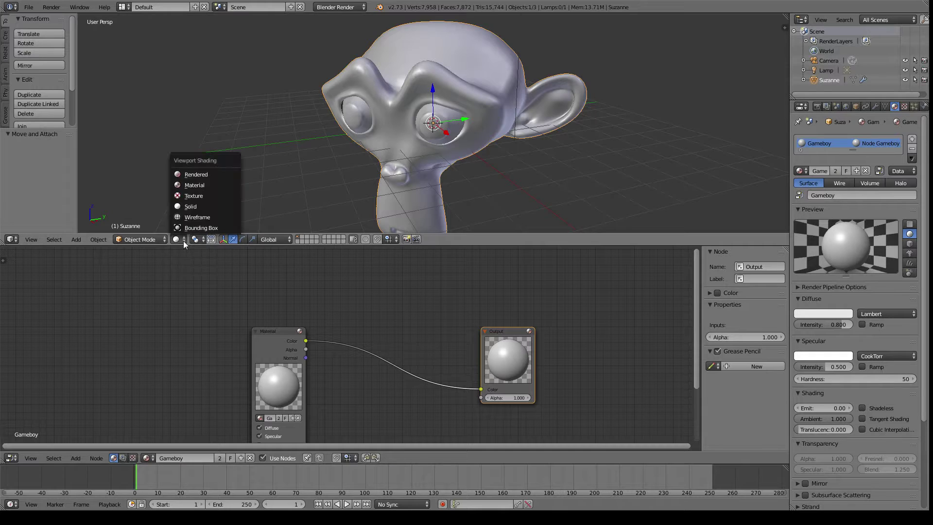
pyautogui.click(188, 184)
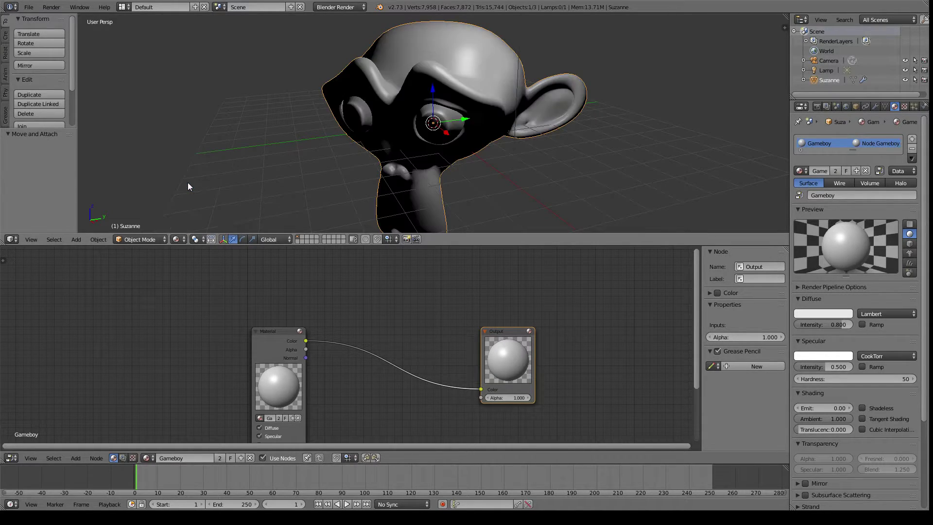
pyautogui.moveTo(400, 195)
pyautogui.mouseDown(button='middle')
pyautogui.moveTo(444, 133)
pyautogui.moveTo(465, 33)
pyautogui.moveTo(461, 91)
pyautogui.moveTo(492, 123)
pyautogui.moveTo(491, 145)
pyautogui.mouseUp(button='middle')
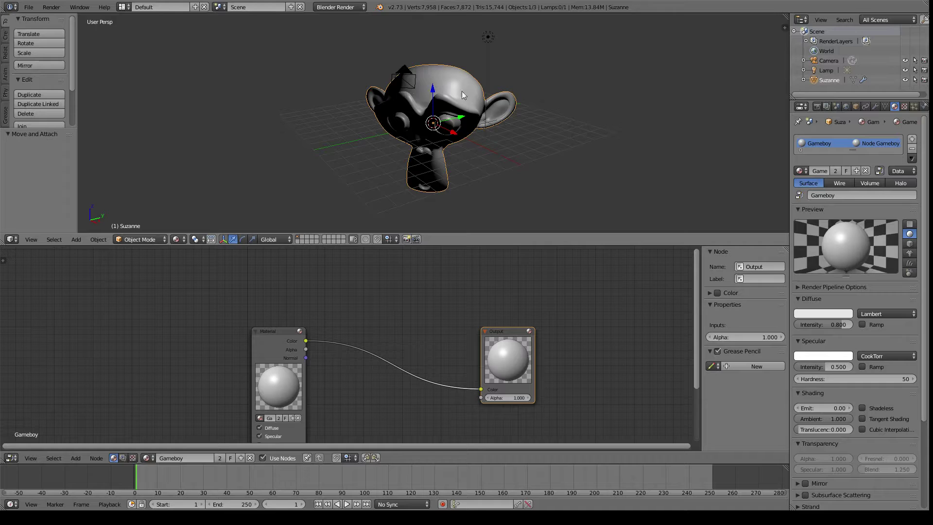
# Move the Output node farther away and insert a ColorRamp node into the link between the Material and Output nodes.
pyautogui.moveTo(452, 336); pyautogui.dragTo(455, 303, button='middle')
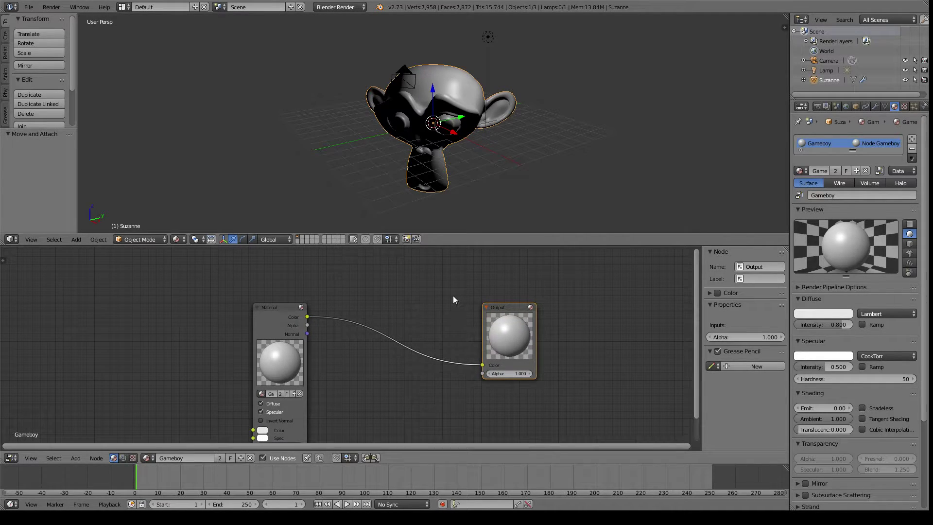
pyautogui.moveTo(499, 310); pyautogui.dragTo(551, 313)
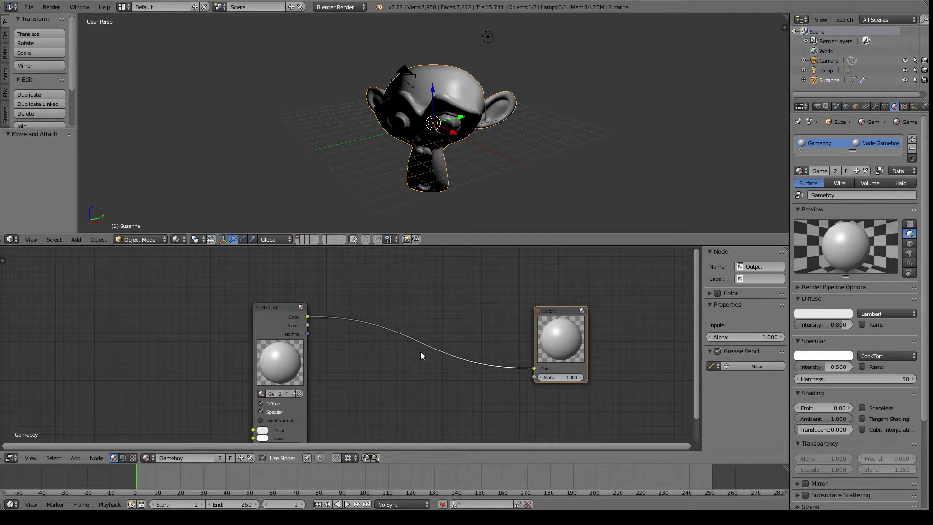
pyautogui.hotkey('shift', 'a')
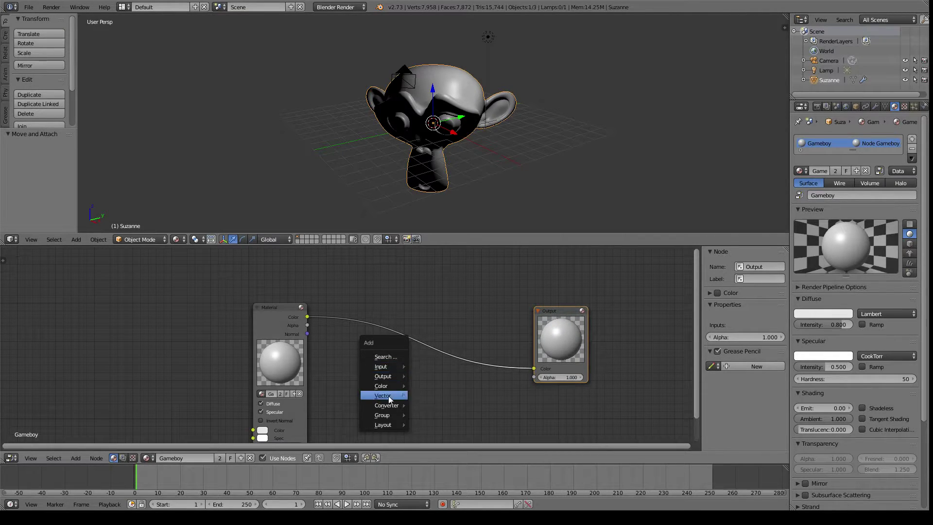
pyautogui.moveTo(391, 399)
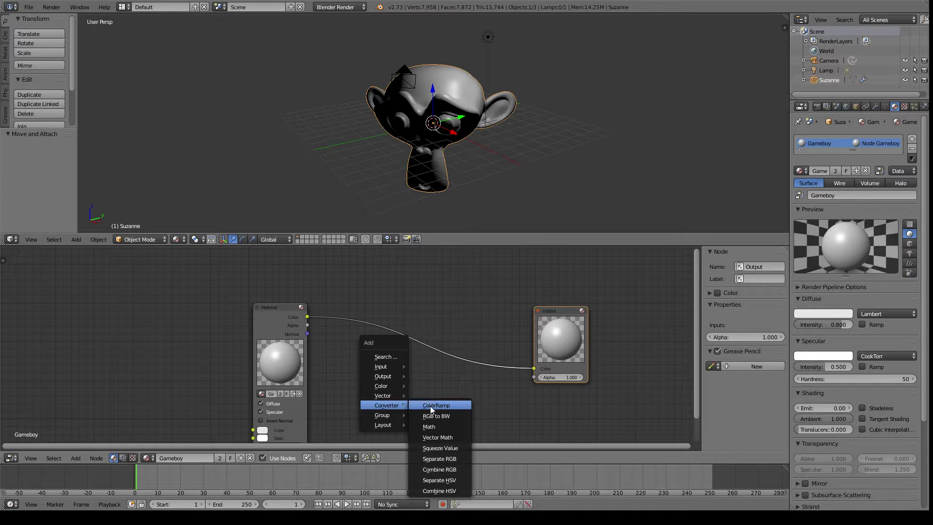
pyautogui.click(430, 407)
pyautogui.click(382, 307)
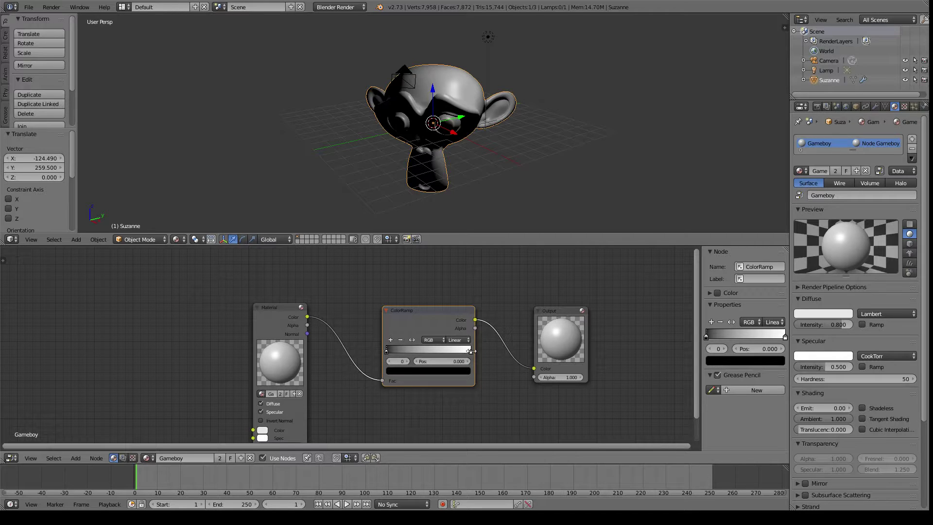
# Place the ColorRamp's white stop at position 0.991 and spread the Output and ColorRamp nodes apart.
pyautogui.moveTo(470, 353)
pyautogui.mouseDown()
pyautogui.moveTo(398, 351)
pyautogui.moveTo(497, 354)
pyautogui.mouseUp()
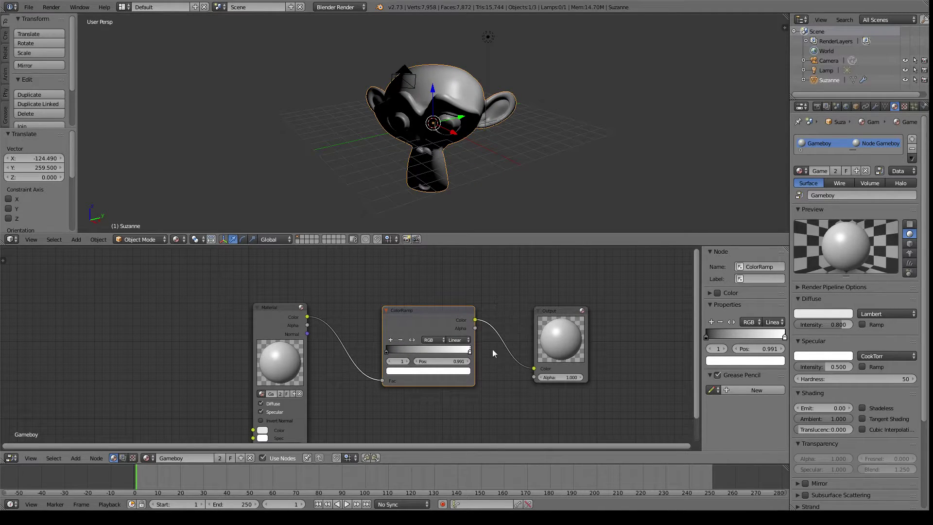
pyautogui.moveTo(556, 312); pyautogui.dragTo(599, 292)
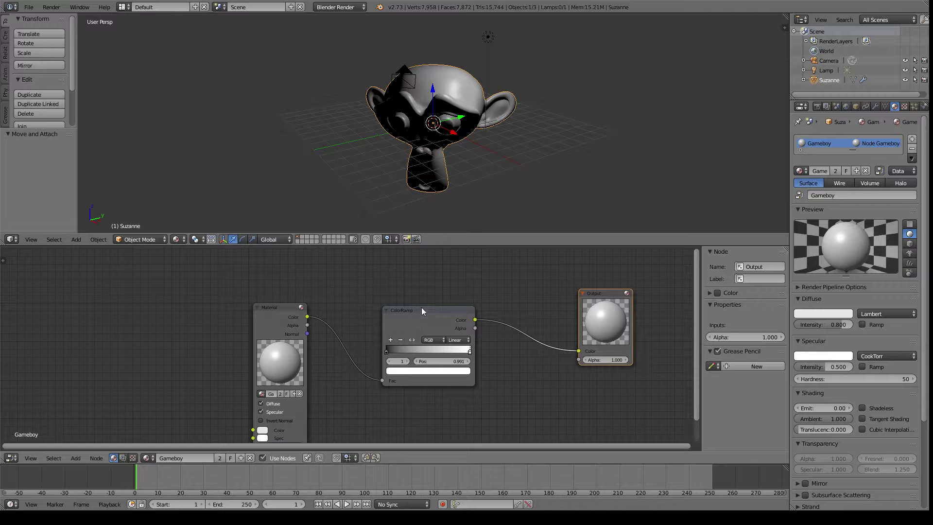
pyautogui.moveTo(421, 311); pyautogui.dragTo(440, 315)
# Set the ColorRamp's black stop at position 0 to dark navy blue by pasting the copied hex colour.
pyautogui.click(405, 356)
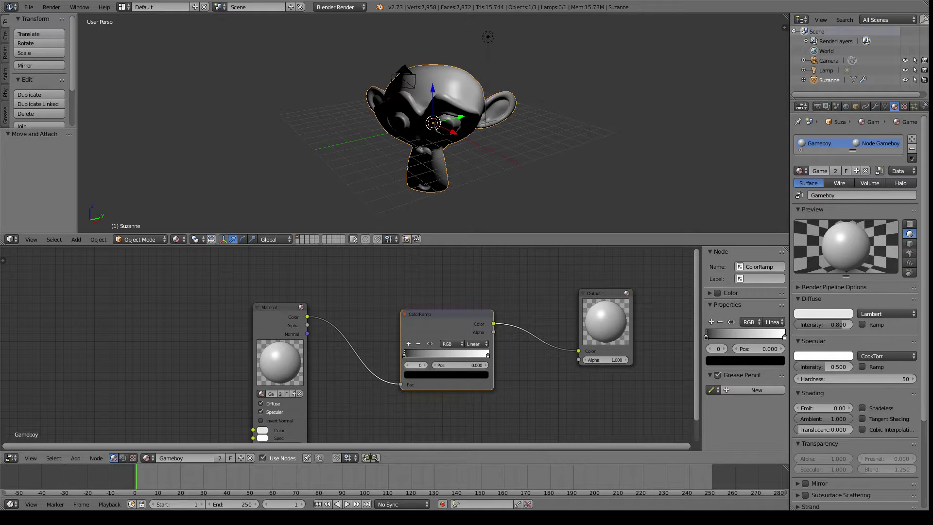
pyautogui.click(421, 374)
pyautogui.click(443, 340)
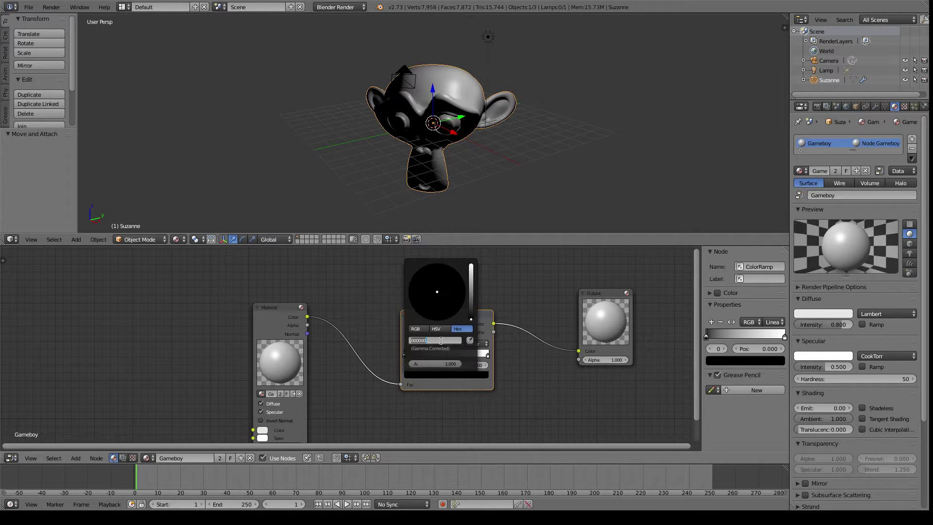
pyautogui.hotkey('ctrl', 'v')
pyautogui.press('Return')
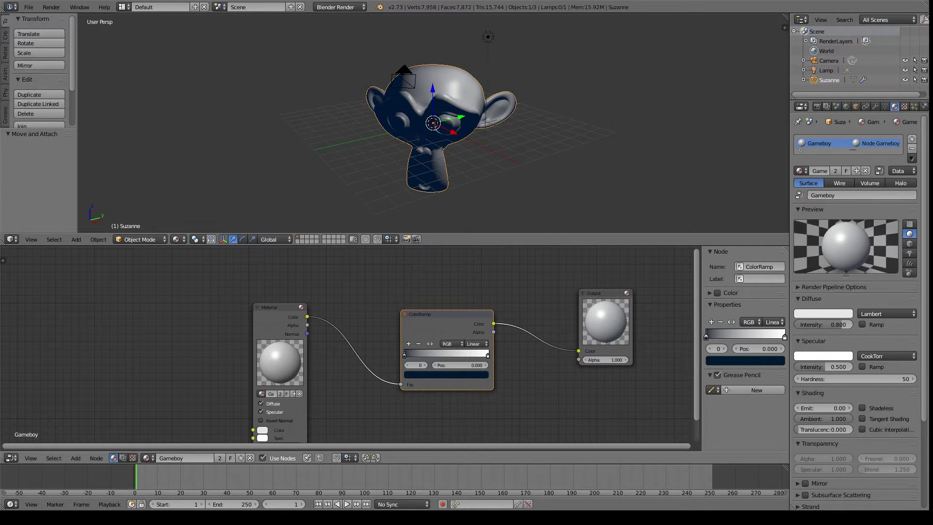
# Add a second ColorRamp stop at position 0.205 and colour it dark teal with a pasted hex value.
pyautogui.click(487, 354)
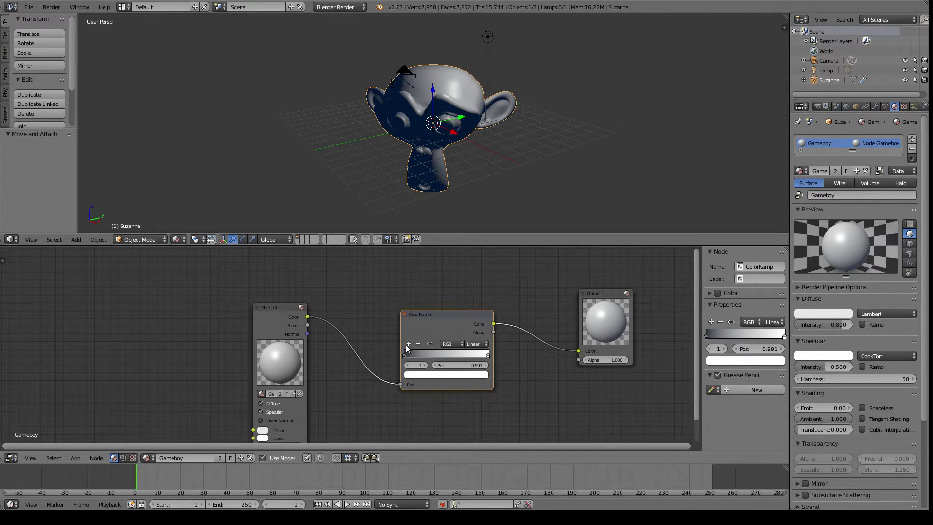
pyautogui.click(408, 344)
pyautogui.press('g')
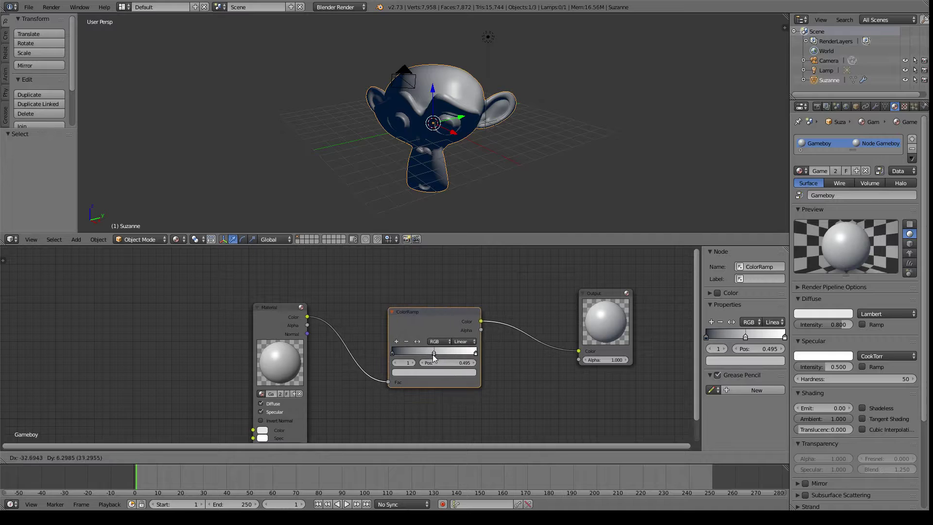
pyautogui.moveTo(434, 354); pyautogui.dragTo(412, 376)
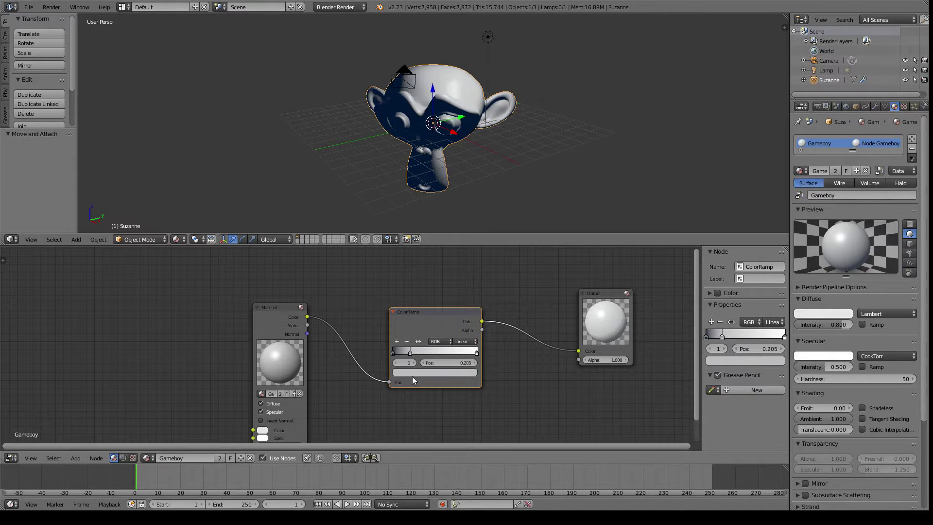
pyautogui.click(413, 372)
pyautogui.hotkey('ctrl', 'v')
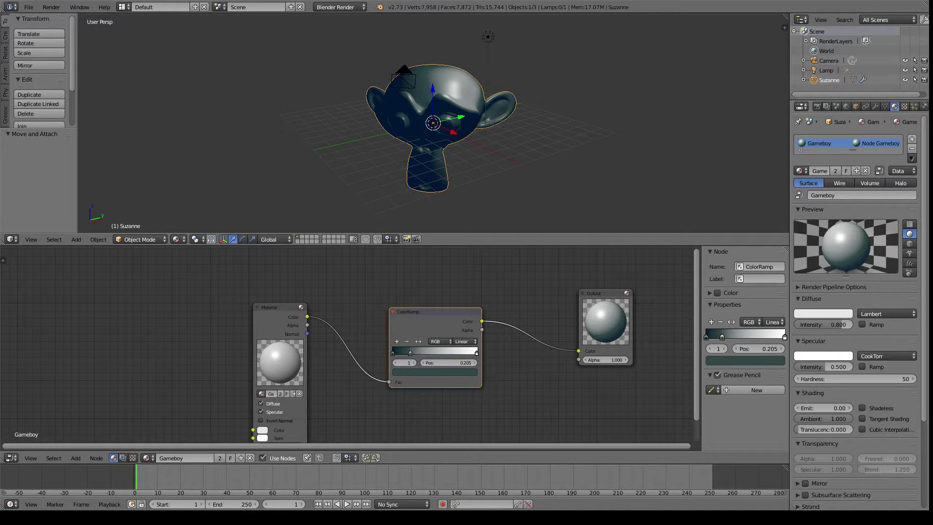
# Add a third ColorRamp stop before the white one, colour it medium green and place it at position 0.470.
pyautogui.click(478, 350)
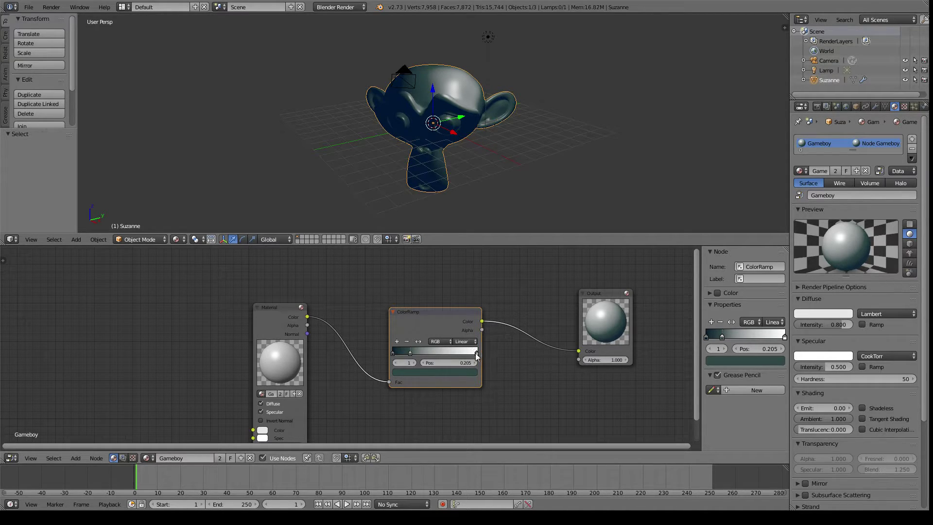
pyautogui.click(476, 353)
pyautogui.click(397, 341)
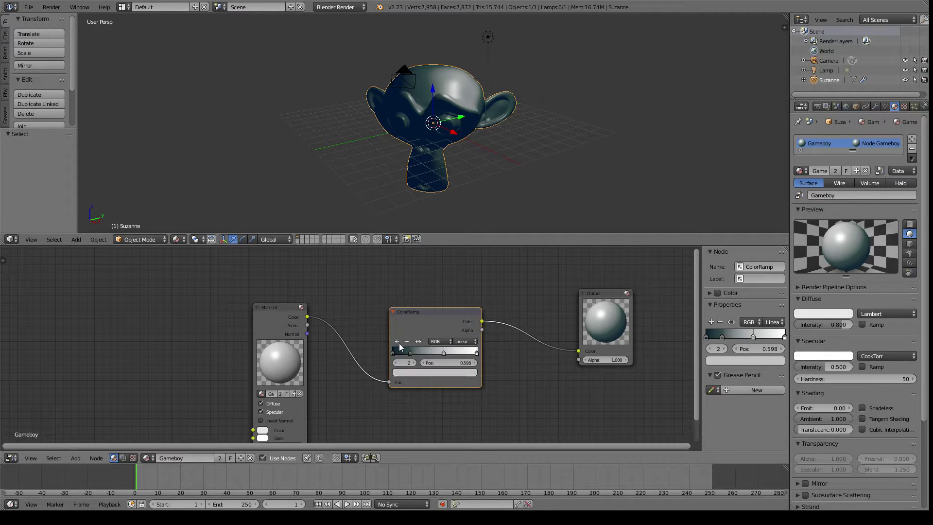
pyautogui.click(426, 374)
pyautogui.click(433, 370)
pyautogui.click(438, 341)
pyautogui.press('Return')
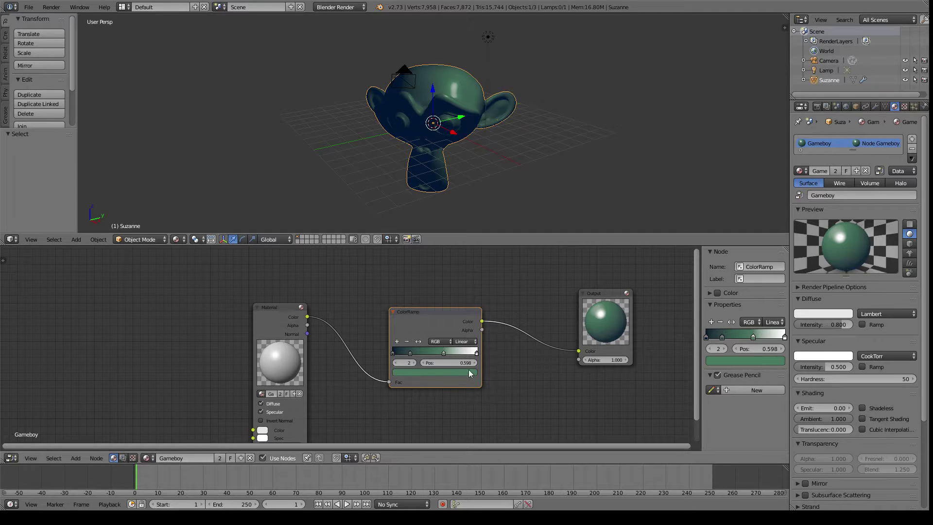
pyautogui.moveTo(445, 353); pyautogui.dragTo(433, 353)
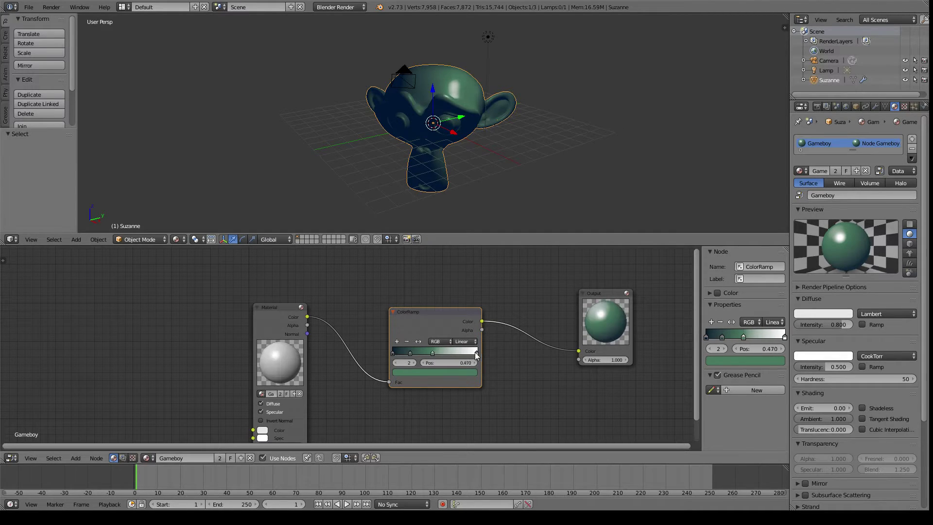
# Add a fourth ColorRamp stop at position 0.731 and set its hex colour to light green A8D8A8.
pyautogui.click(476, 352)
pyautogui.click(396, 341)
pyautogui.click(423, 373)
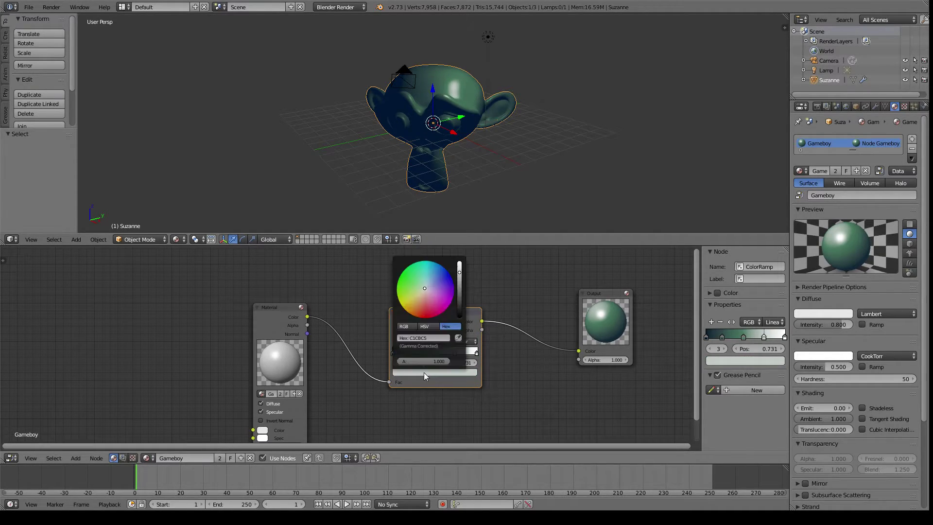
pyautogui.write('A8D8A8')
pyautogui.press('Return')
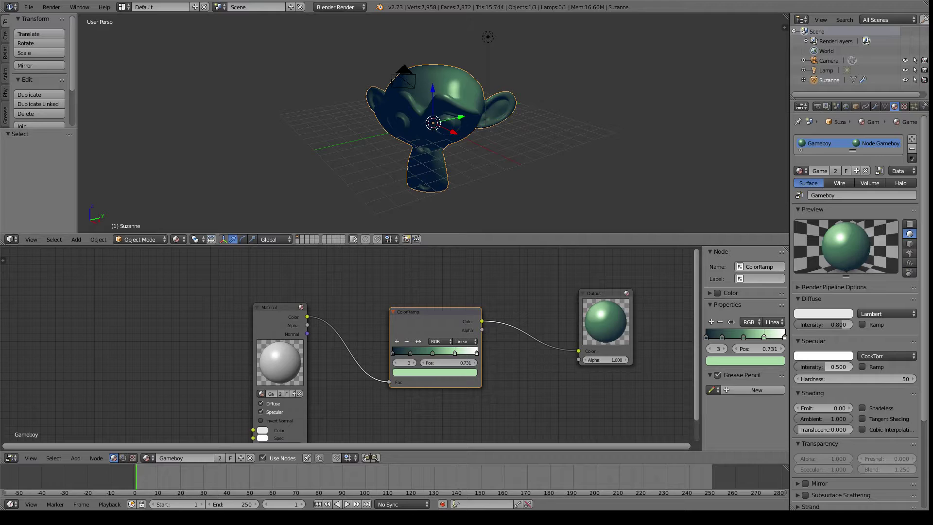
# Set the last ColorRamp stop's hex colour to pale green D8F0C0.
pyautogui.click(477, 352)
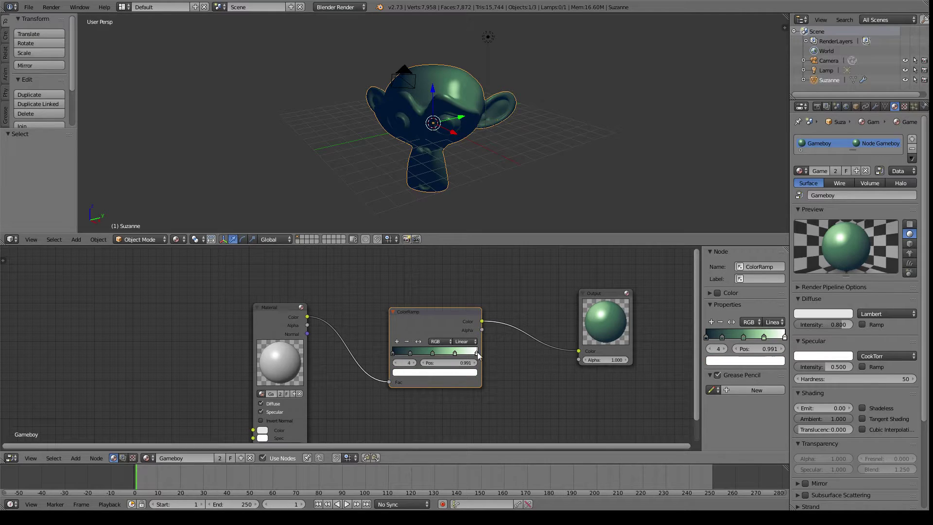
pyautogui.click(450, 373)
pyautogui.write('D8F0C0')
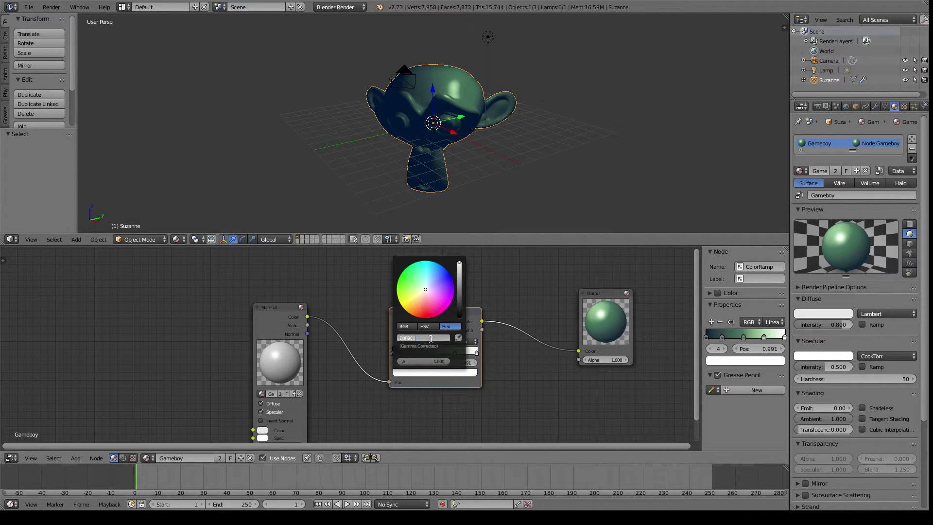
pyautogui.press('Return')
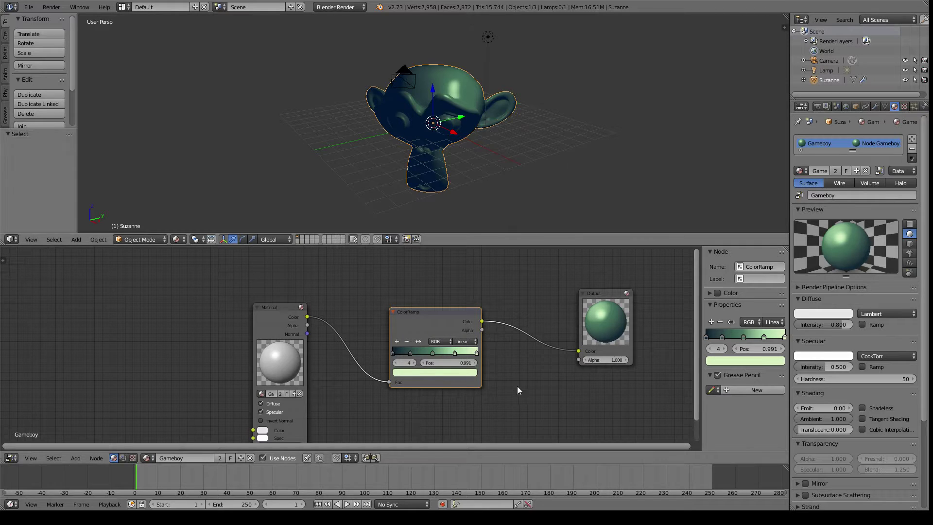
# Shift the ColorRamp stops toward the dark end, with the medium green at 0.407, and set the interpolation to Constant.
pyautogui.moveTo(477, 352); pyautogui.dragTo(475, 357)
pyautogui.moveTo(410, 353); pyautogui.dragTo(421, 354)
pyautogui.moveTo(480, 196); pyautogui.dragTo(500, 92, button='middle')
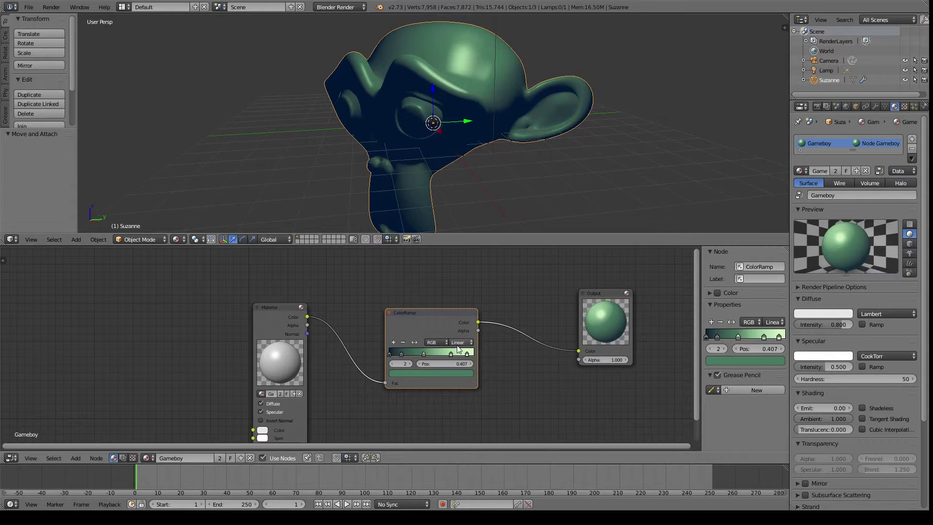
pyautogui.scroll(3, 466, 344)
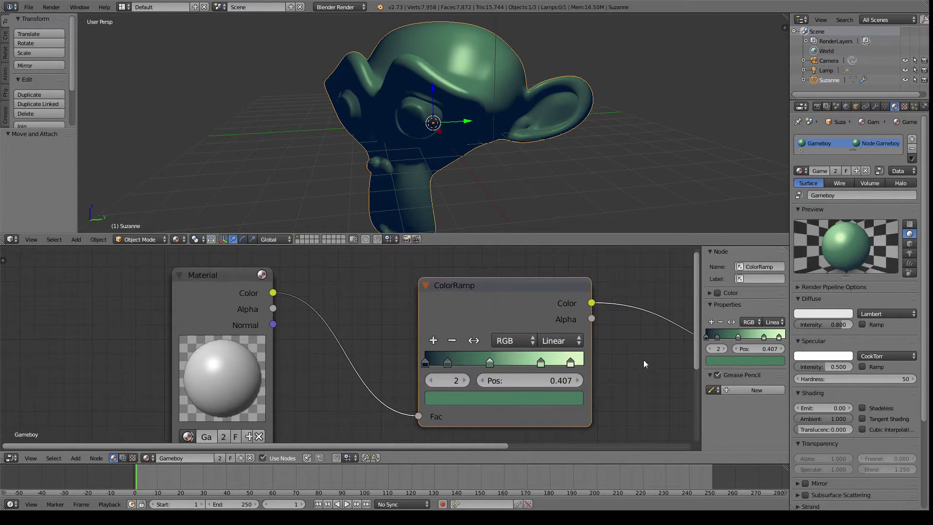
pyautogui.moveTo(645, 365); pyautogui.dragTo(500, 331, button='middle')
pyautogui.click(470, 324)
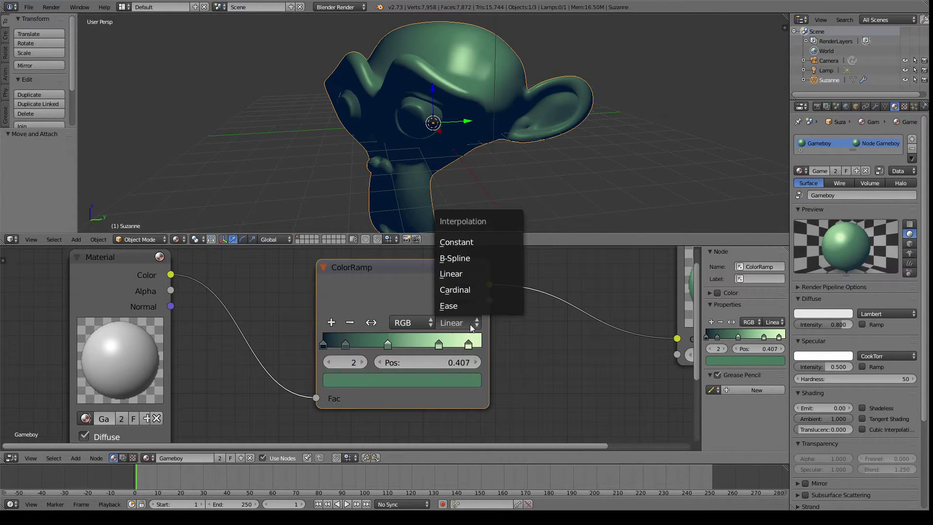
pyautogui.click(456, 242)
# Redistribute the ColorRamp stops to widen the light green bands, placing the dark teal stop at position 0.164.
pyautogui.moveTo(498, 112); pyautogui.dragTo(542, 137, button='middle')
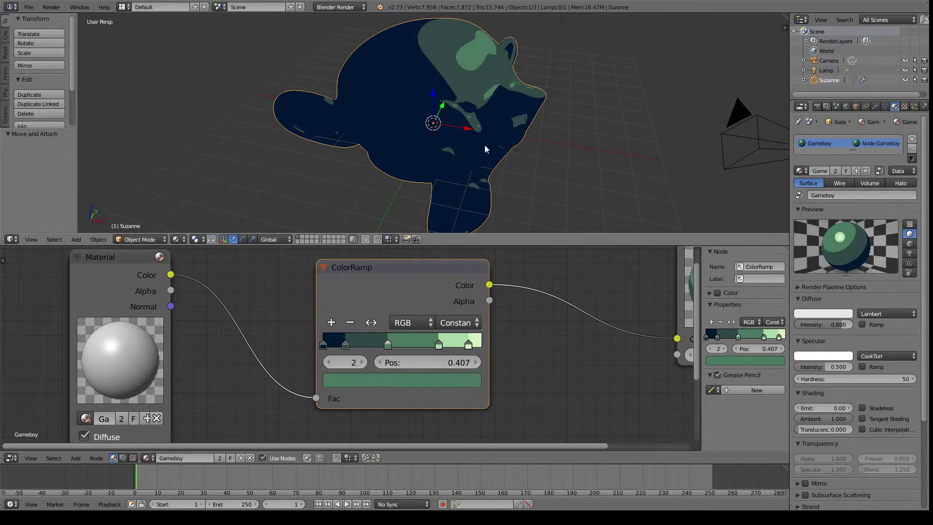
pyautogui.moveTo(345, 348)
pyautogui.mouseDown()
pyautogui.moveTo(386, 348)
pyautogui.moveTo(371, 348)
pyautogui.mouseUp()
pyautogui.moveTo(437, 346); pyautogui.dragTo(404, 348)
pyautogui.moveTo(468, 346); pyautogui.dragTo(350, 350)
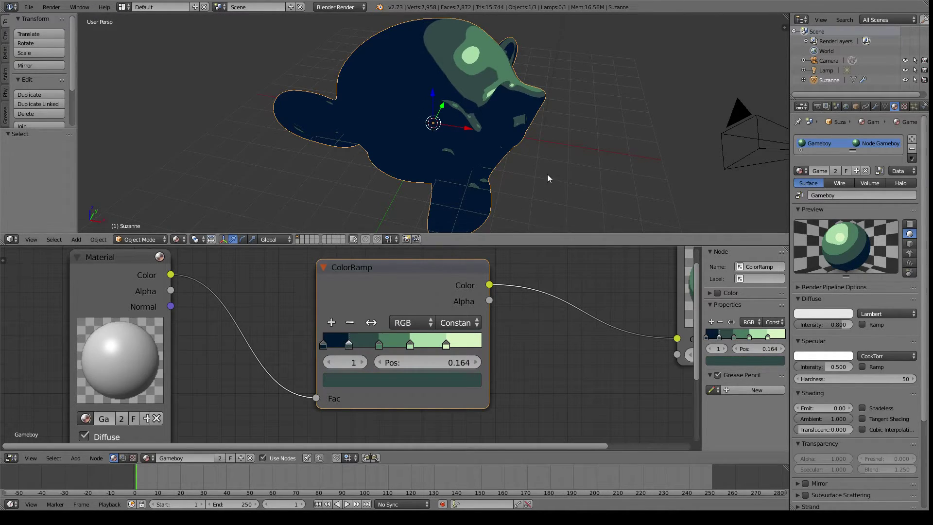
# Move the lamp about -2.81 units along the Y axis toward the monkey's face.
pyautogui.moveTo(547, 174)
pyautogui.mouseDown(button='middle')
pyautogui.moveTo(491, 150)
pyautogui.moveTo(431, 173)
pyautogui.moveTo(506, 139)
pyautogui.moveTo(491, 188)
pyautogui.moveTo(475, 158)
pyautogui.moveTo(473, 78)
pyautogui.moveTo(431, 133)
pyautogui.mouseUp(button='middle')
pyautogui.scroll(-4, 462, 183)
pyautogui.rightClick(475, 64)
pyautogui.press('g')
pyautogui.press('y')
pyautogui.click(468, 72)
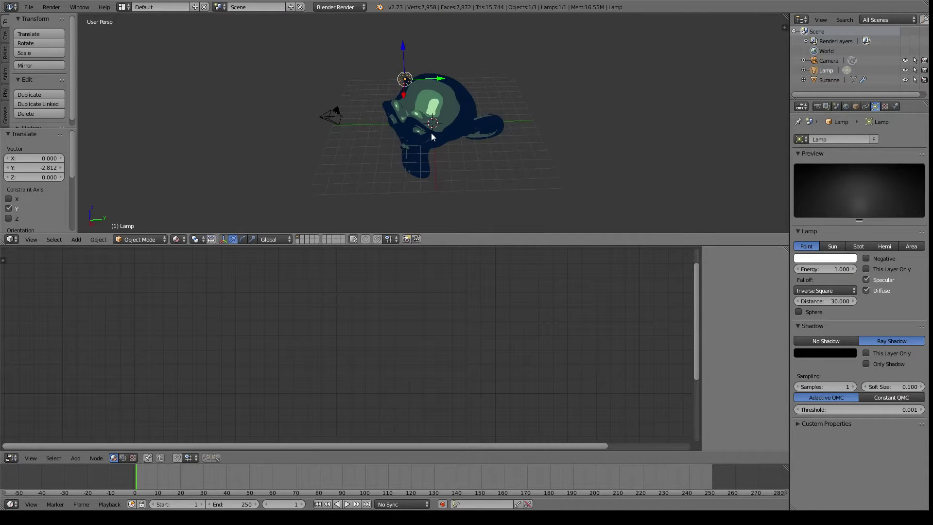
# Move the lamp horizontally by about 0.98 in X and -1.64 in Y, and lower it about 1.06 in Z.
pyautogui.press('g')
pyautogui.hotkey('shift', 'z')
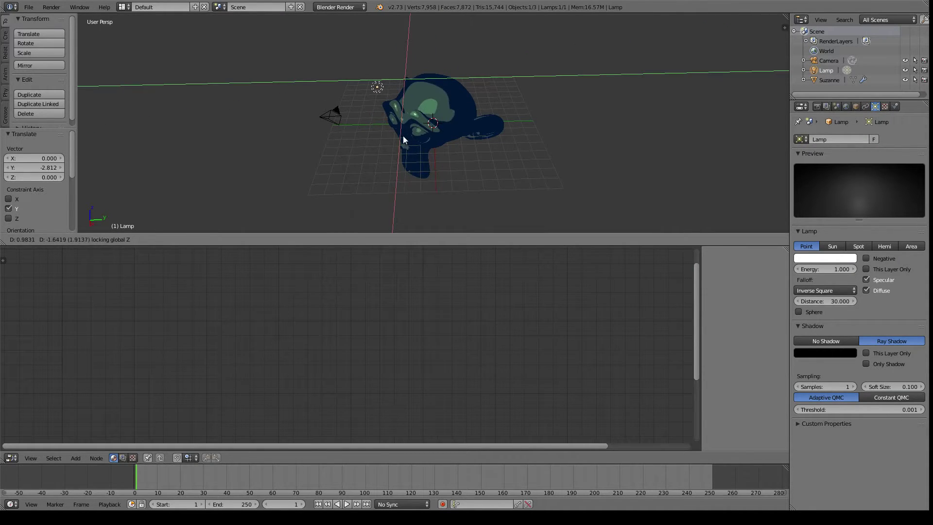
pyautogui.click(404, 135)
pyautogui.press('g')
pyautogui.press('z')
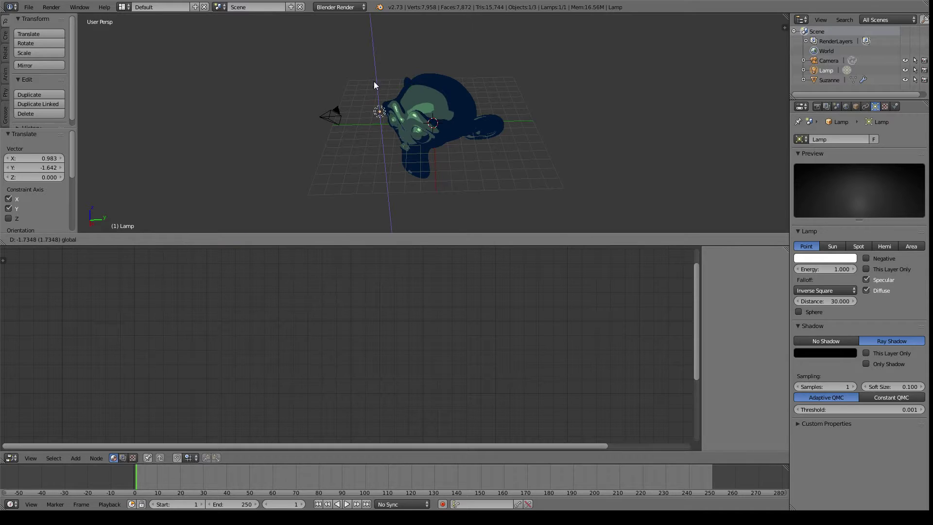
pyautogui.click(377, 71)
# Fly the camera backward in camera view until the whole monkey head fits inside the frame.
pyautogui.press('KP_0')
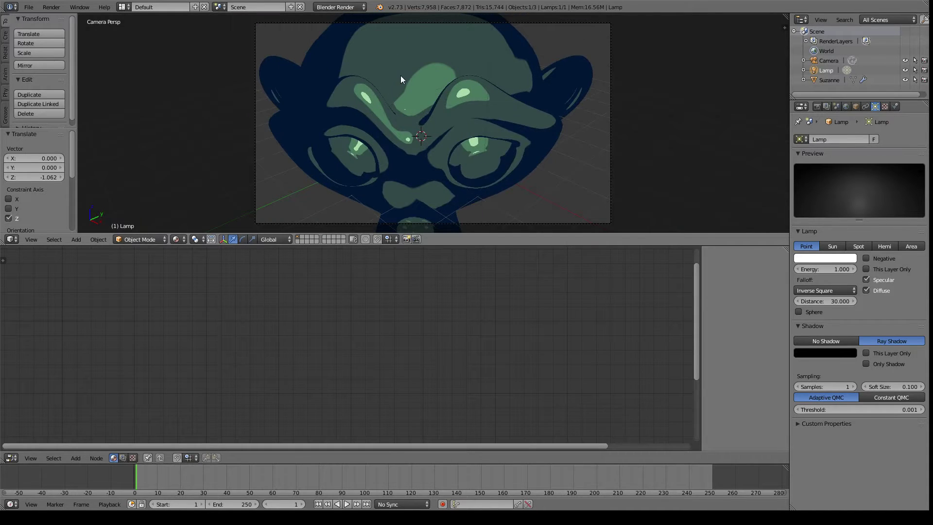
pyautogui.rightClick(612, 126)
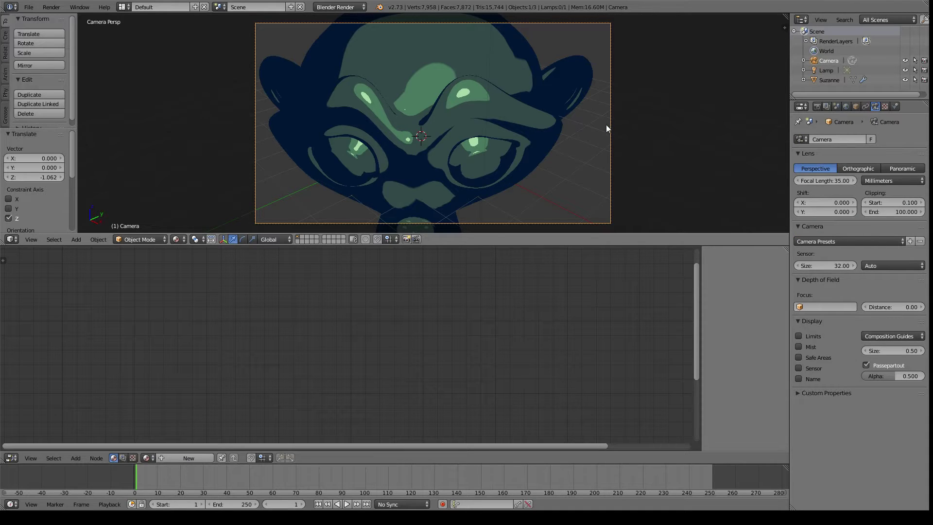
pyautogui.hotkey('shift', 'f')
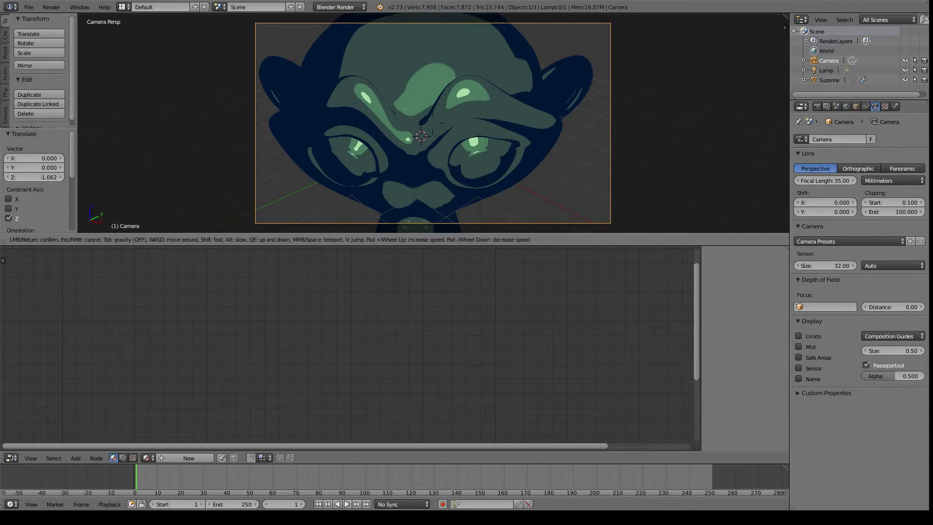
pyautogui.press('s')
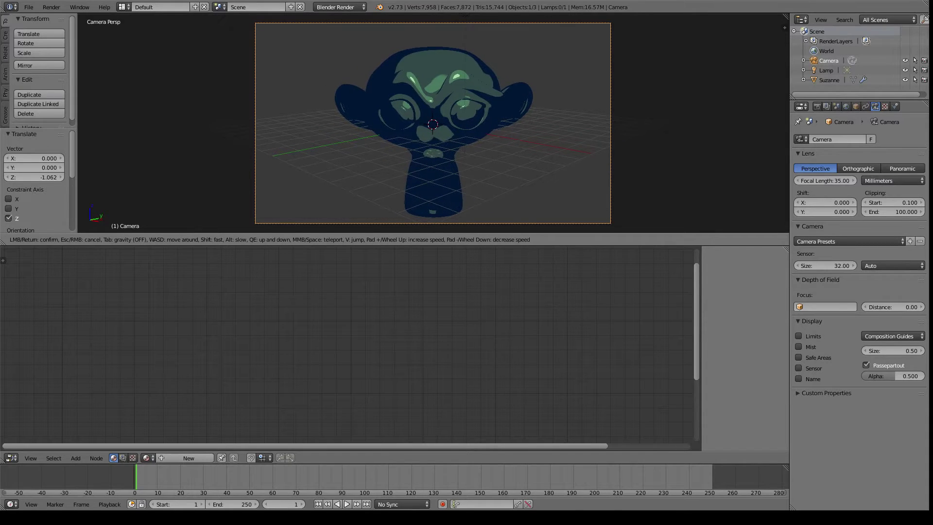
pyautogui.click(433, 125)
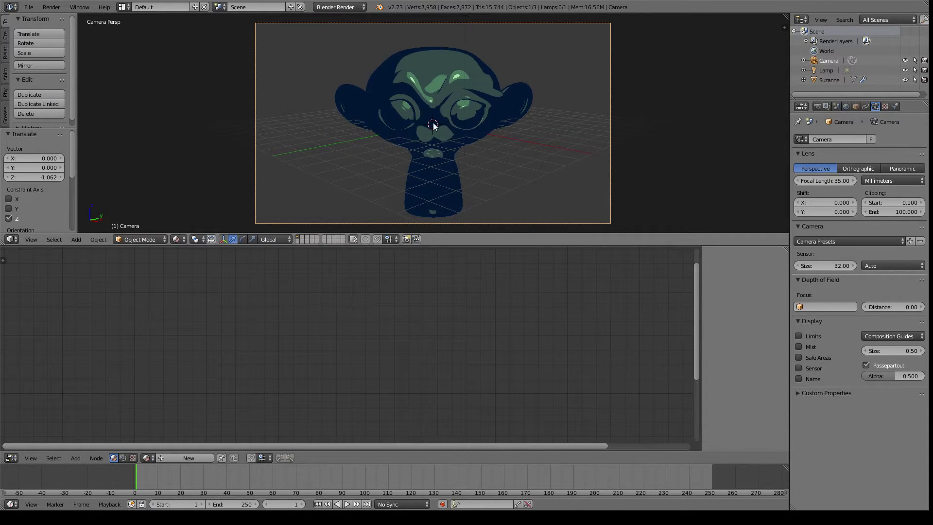
# Set the render resolution to 256 by 256 px at 100% scale.
pyautogui.click(816, 106)
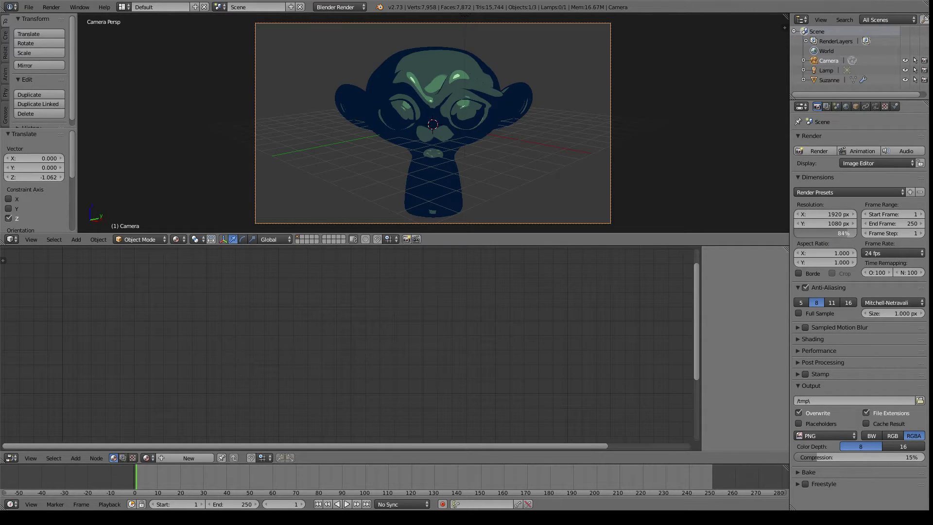
pyautogui.moveTo(829, 231); pyautogui.dragTo(855, 231)
pyautogui.click(830, 215)
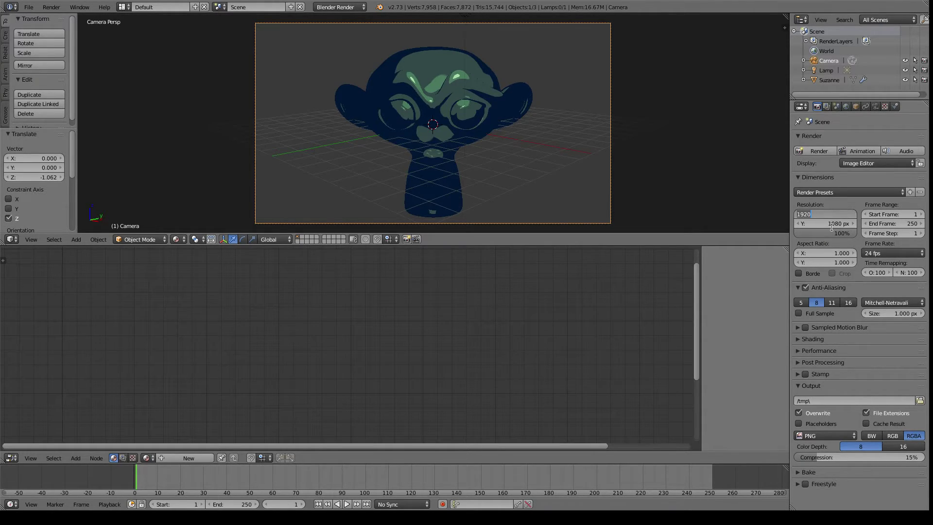
pyautogui.write('256')
pyautogui.press('Return')
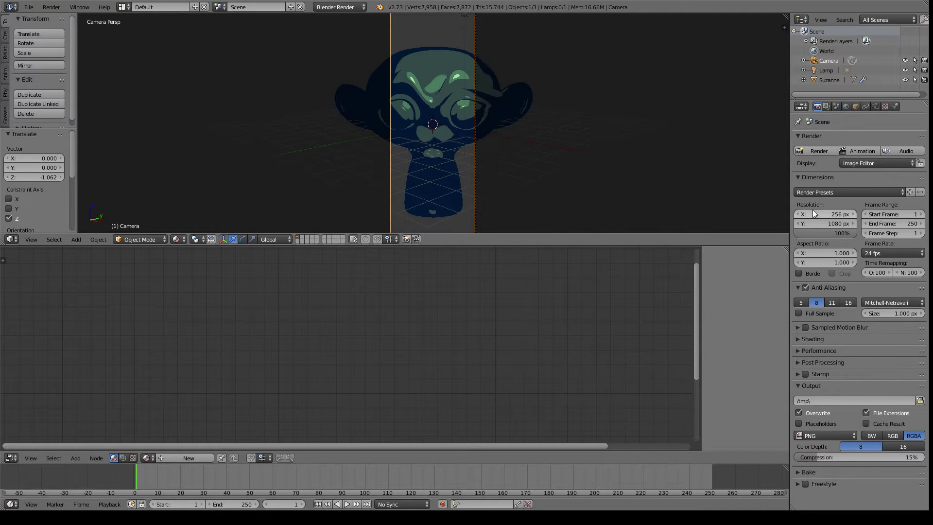
pyautogui.click(804, 222)
pyautogui.write('256')
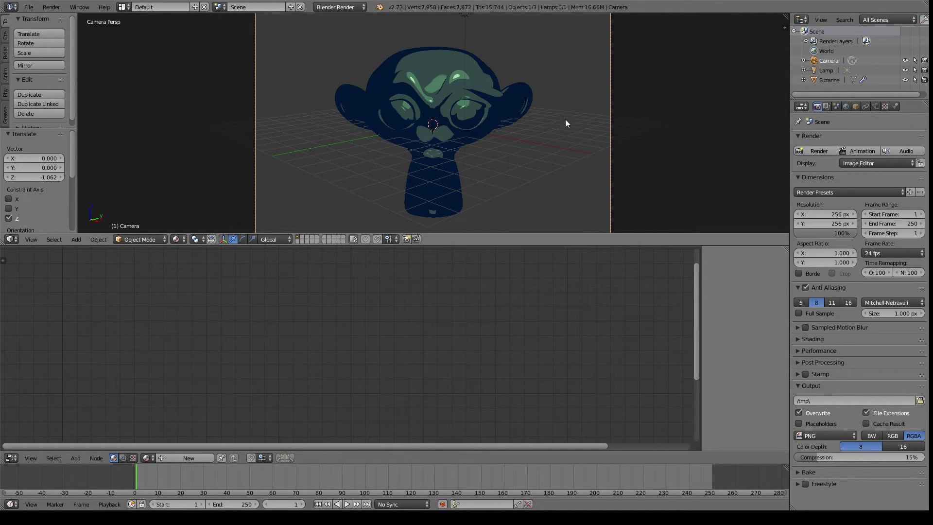
# Fly the camera until the monkey head fills most of the square frame, with both ears inside it.
pyautogui.hotkey('shift', 'f')
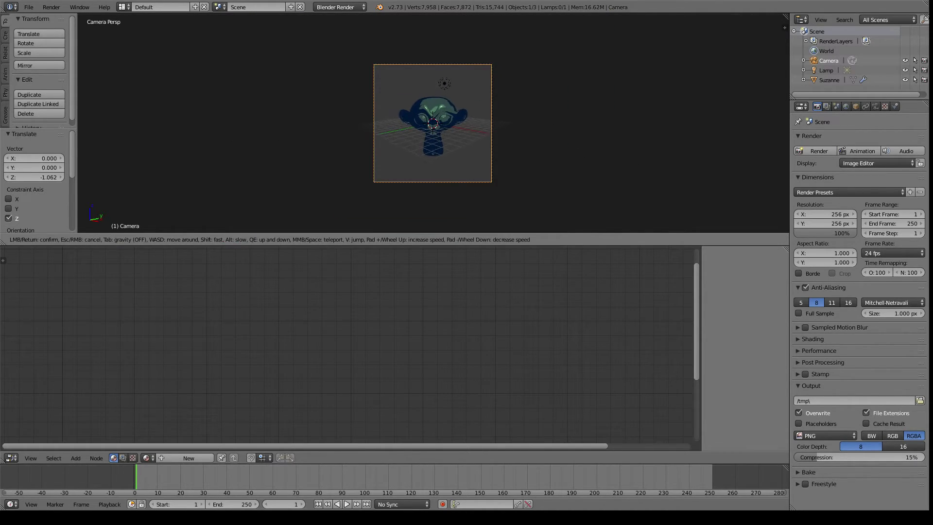
pyautogui.press('w')
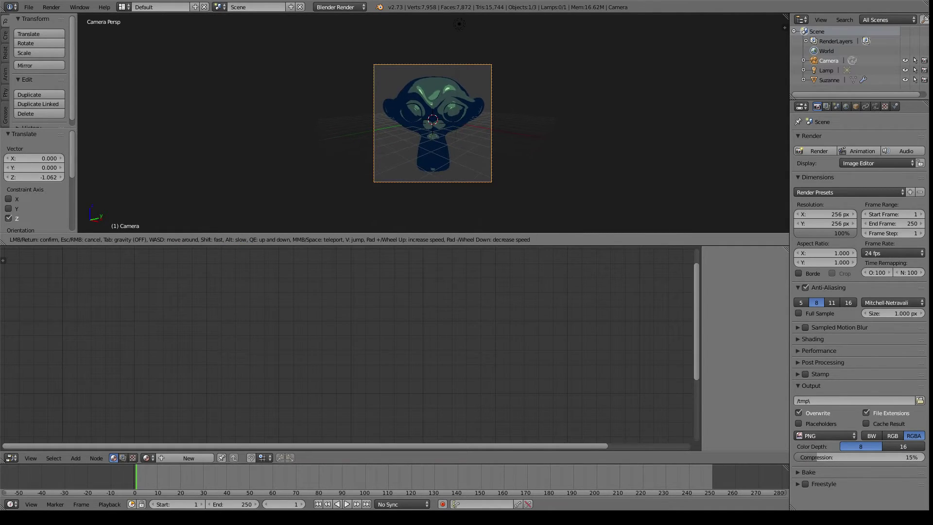
pyautogui.press('Return')
# Set the falloff distance of the lamp above the monkey head to 120.
pyautogui.moveTo(467, 136); pyautogui.dragTo(470, 139, button='middle')
pyautogui.scroll(-6, 454, 137)
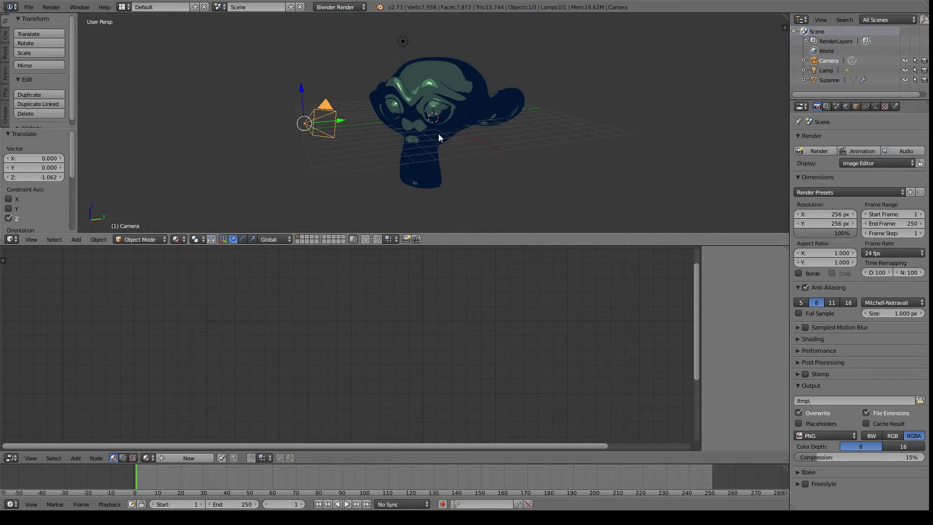
pyautogui.rightClick(401, 42)
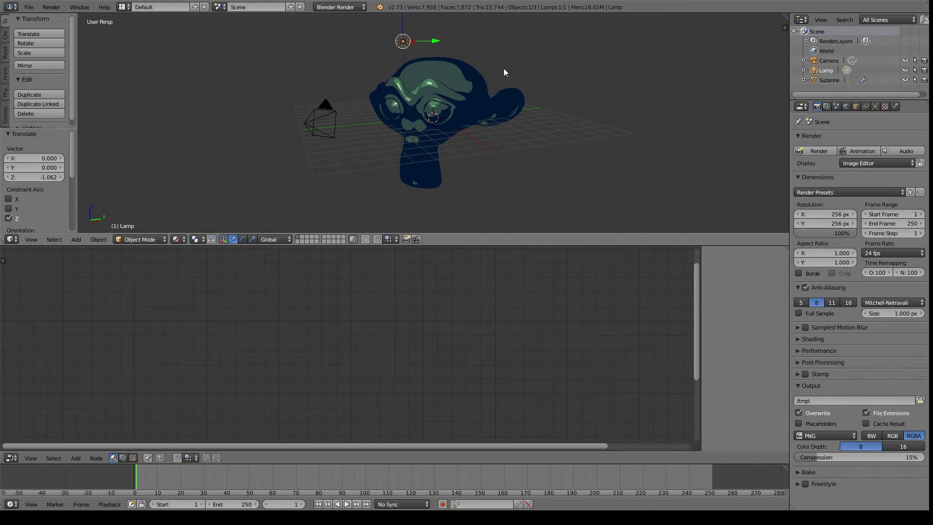
pyautogui.click(867, 106)
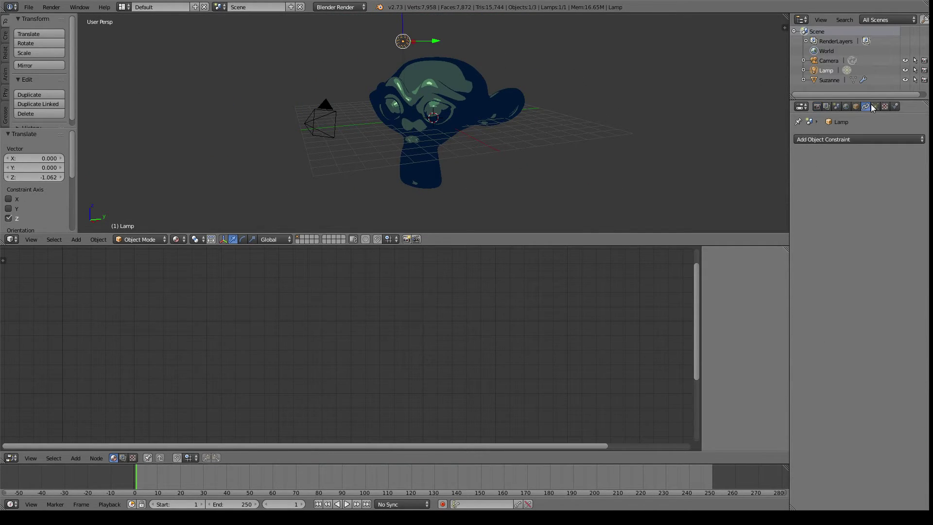
pyautogui.click(873, 106)
pyautogui.click(821, 304)
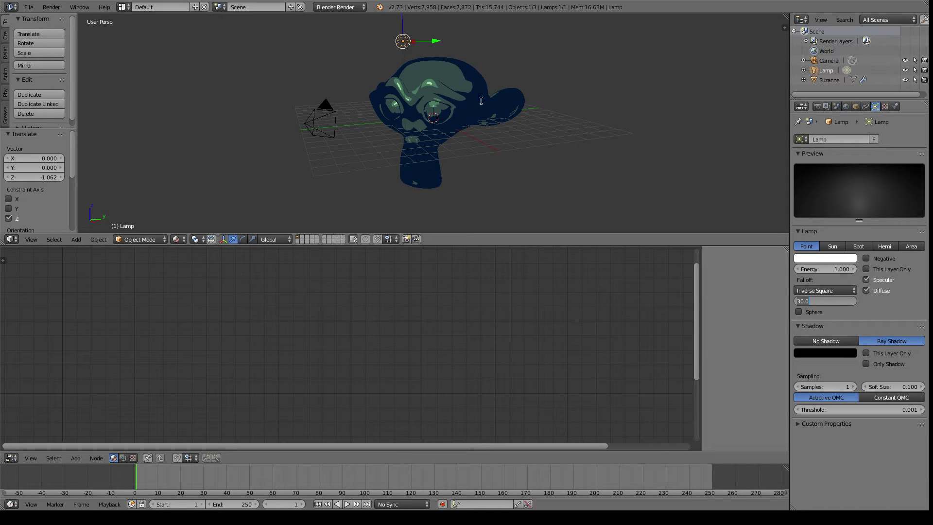
pyautogui.write('120')
pyautogui.press('Return')
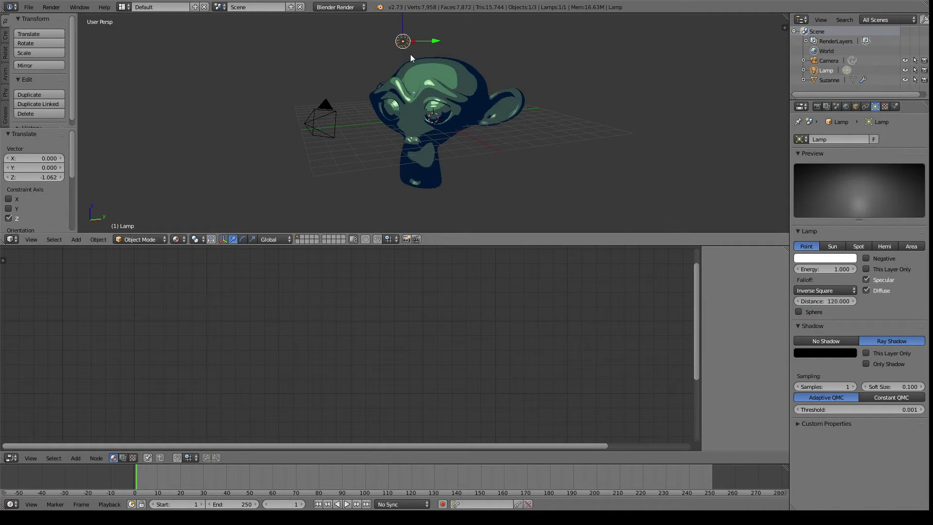
# Move the lamp farther in front of the face by about 1.44 in X, -2.32 in Y and -1.41 in Z.
pyautogui.moveTo(464, 88); pyautogui.dragTo(442, 112, button='middle')
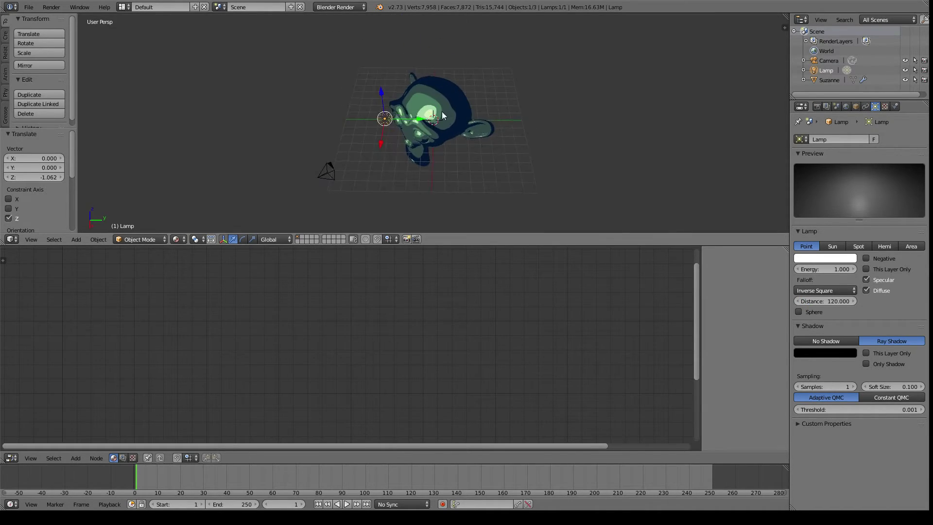
pyautogui.press('g')
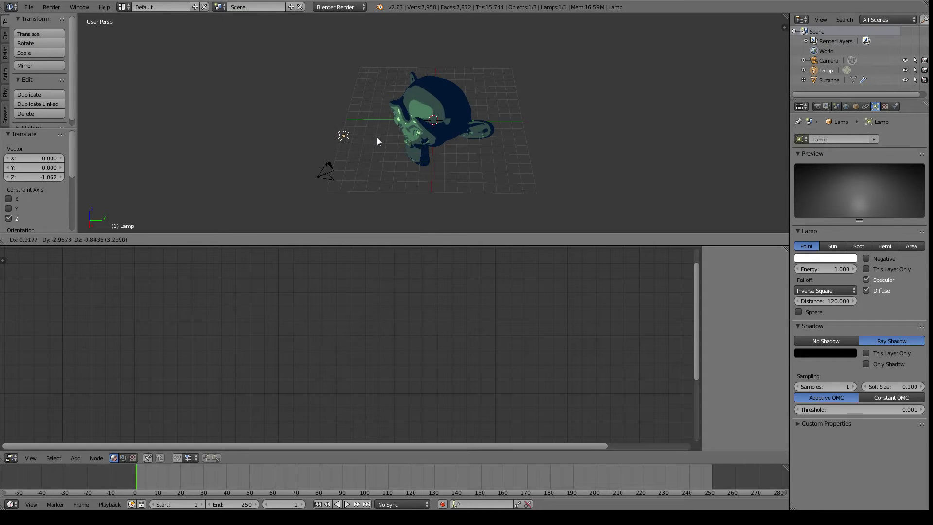
pyautogui.click(386, 147)
# Render the relit monkey head and inspect the shading bands and edges up close.
pyautogui.moveTo(385, 148); pyautogui.dragTo(453, 191, button='middle')
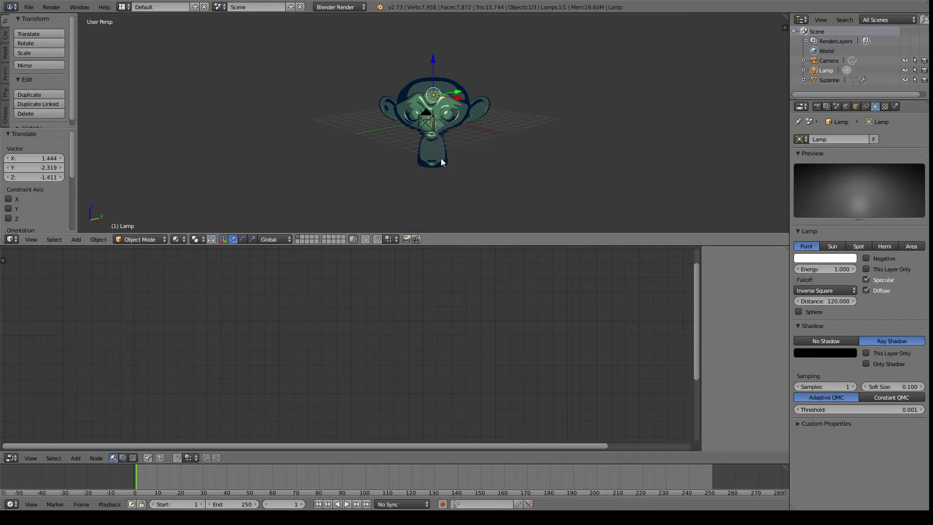
pyautogui.moveTo(442, 158); pyautogui.dragTo(413, 129, button='middle')
pyautogui.scroll(3, 442, 124)
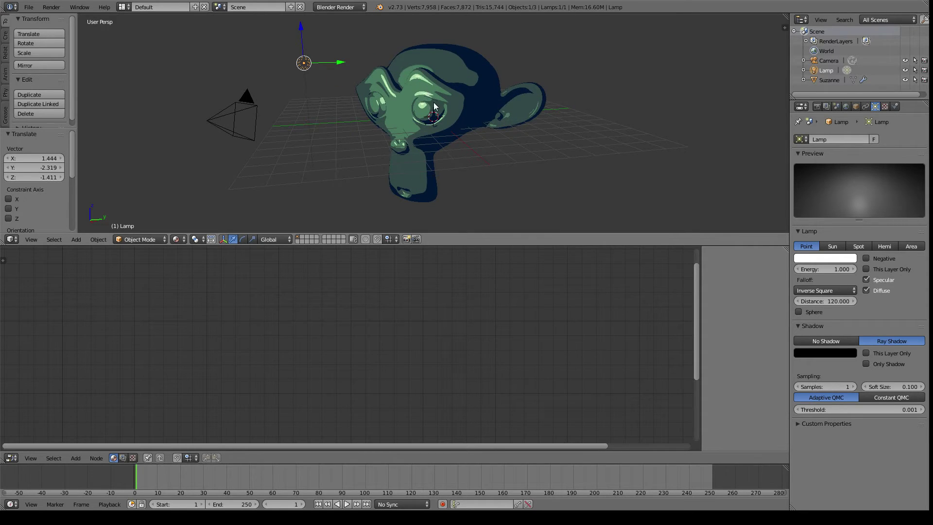
pyautogui.moveTo(451, 167); pyautogui.dragTo(456, 158, button='middle')
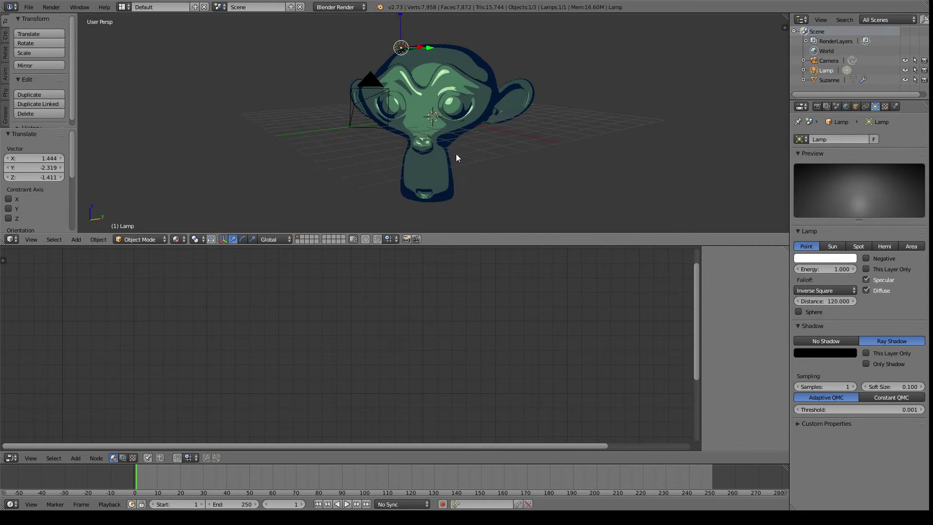
pyautogui.press('F12')
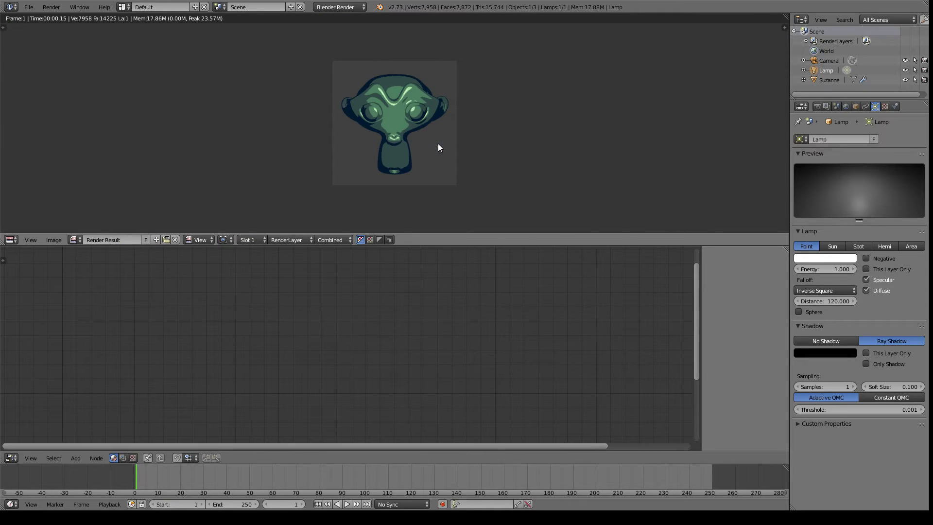
pyautogui.scroll(5, 438, 148)
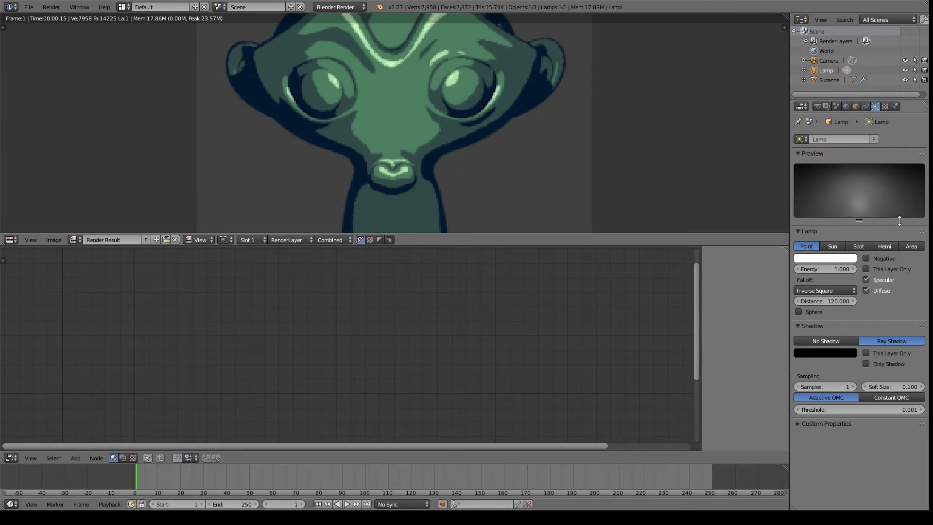
pyautogui.press('Escape')
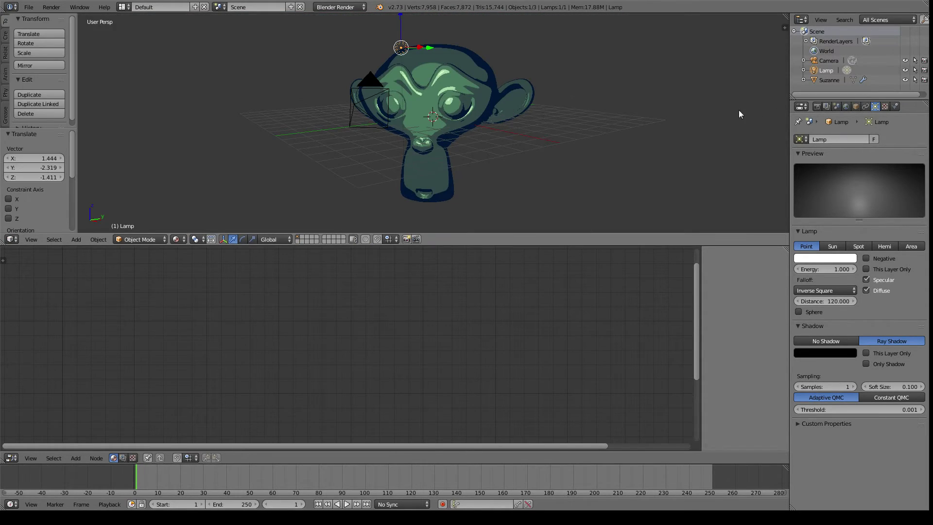
# Turn off anti-aliasing in the render settings.
pyautogui.click(817, 106)
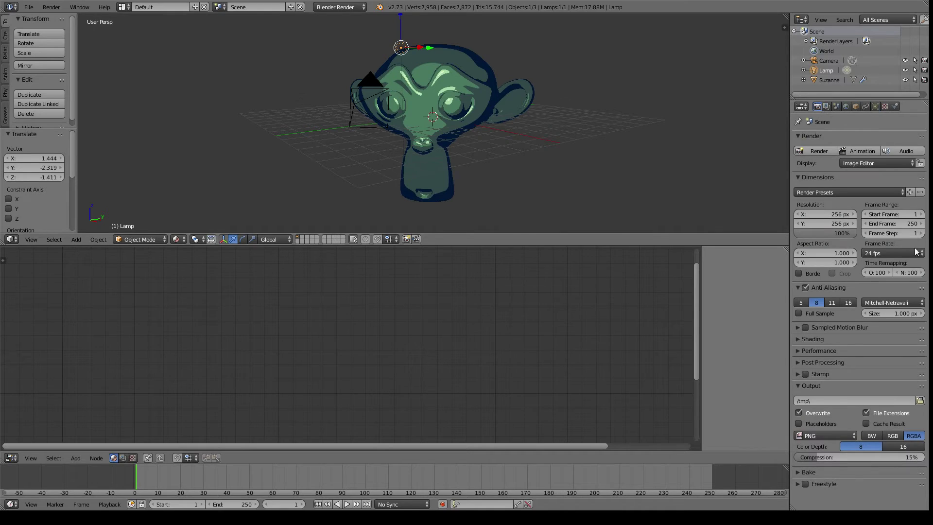
pyautogui.click(806, 288)
pyautogui.click(533, 158)
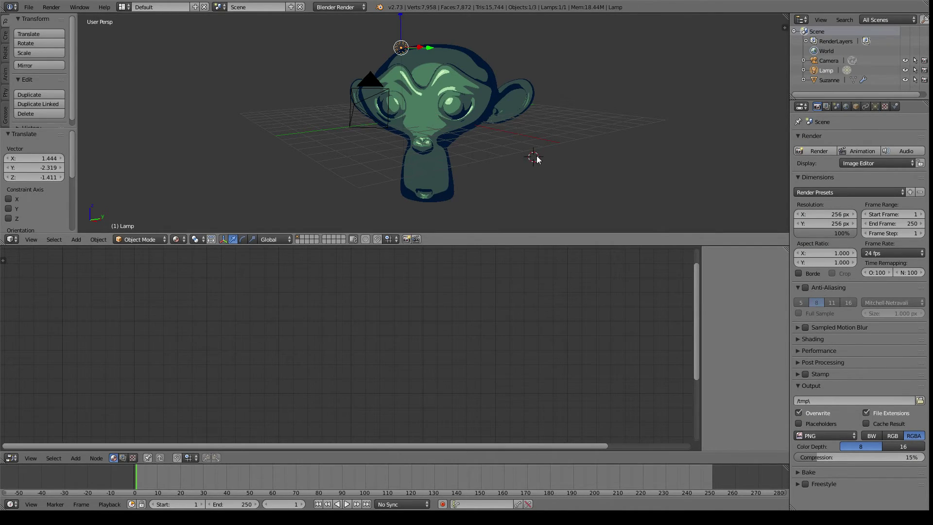
# Render the monkey head without anti-aliasing and examine the pixel edges of the result.
pyautogui.press('F12')
pyautogui.scroll(-3, 388, 113)
pyautogui.scroll(3, 482, 168)
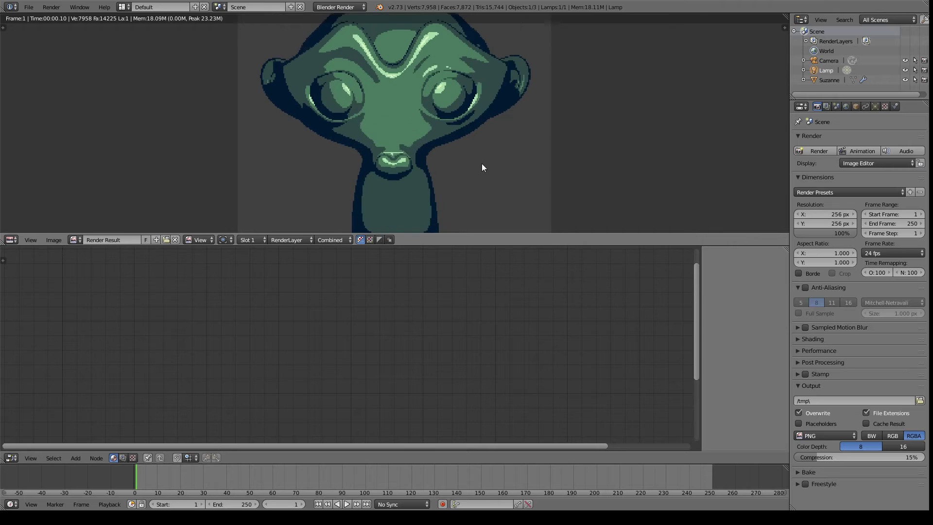
pyautogui.moveTo(482, 168); pyautogui.dragTo(453, 150, button='middle')
pyautogui.click(500, 125)
pyautogui.press('Escape')
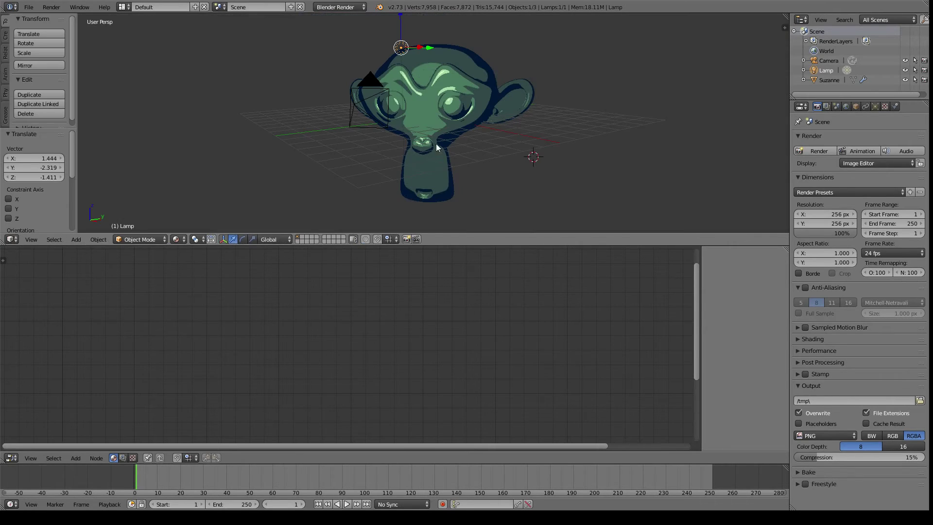
# Rotate the monkey head about -44.7 degrees around the global Z axis.
pyautogui.rightClick(450, 109)
pyautogui.press('r')
pyautogui.press('z')
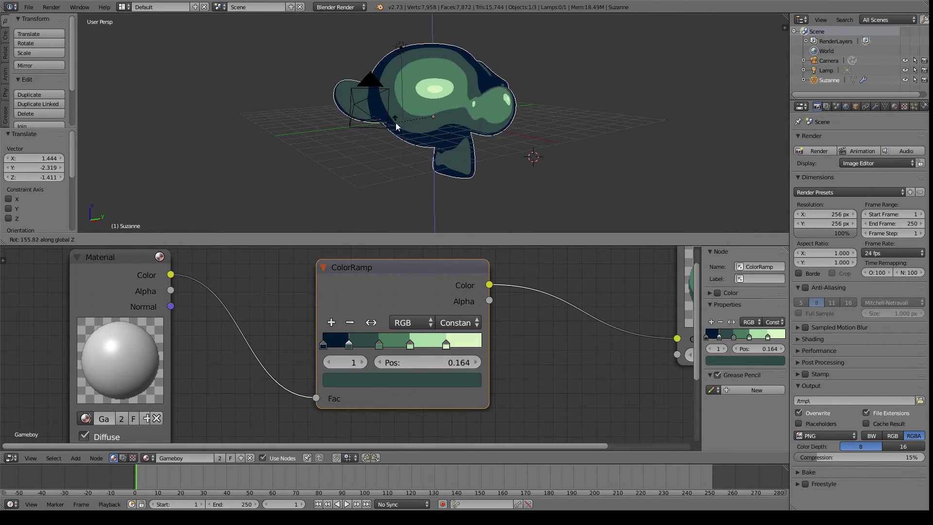
pyautogui.click(530, 140)
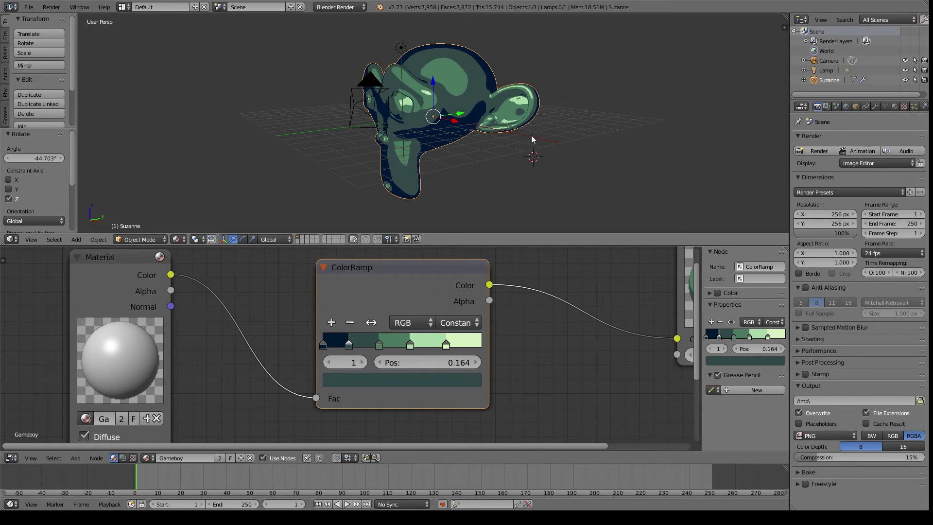
# Render the rotated monkey head and check its shading and framing.
pyautogui.press('F12')
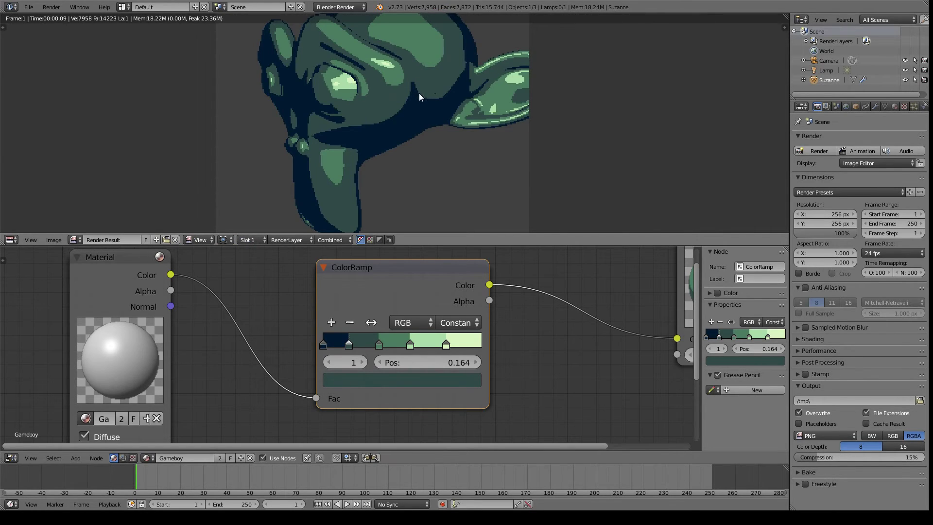
pyautogui.scroll(-1, 419, 96)
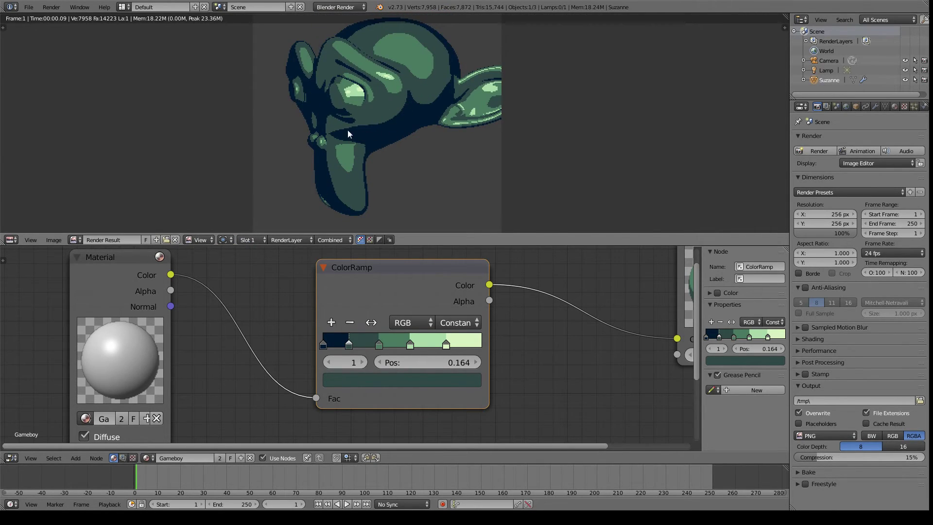
pyautogui.press('Escape')
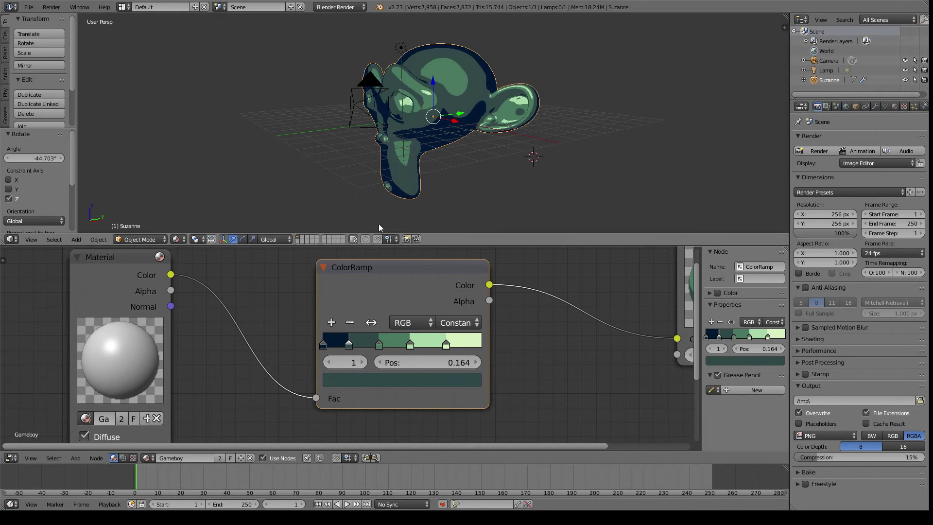
# Reframe the monkey head inside the camera view with walk navigation and test-render the new framing.
pyautogui.moveTo(494, 143); pyautogui.dragTo(511, 145, button='middle')
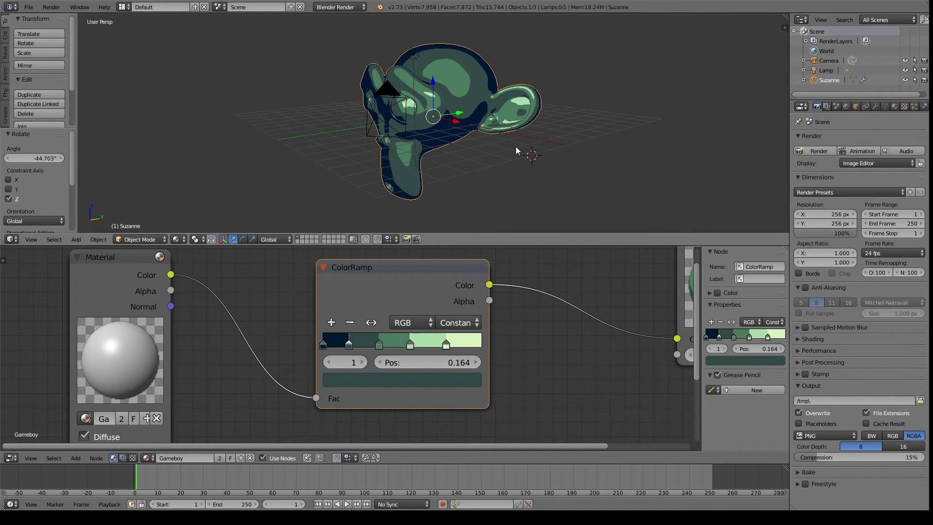
pyautogui.rightClick(404, 123)
pyautogui.hotkey('shift', 'f')
pyautogui.press('Escape')
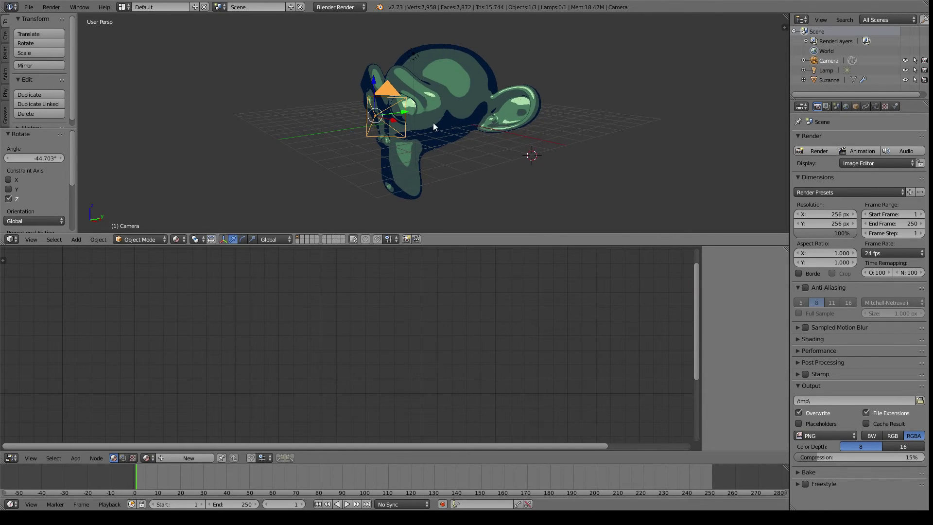
pyautogui.press('KP_0')
pyautogui.hotkey('shift', 'f')
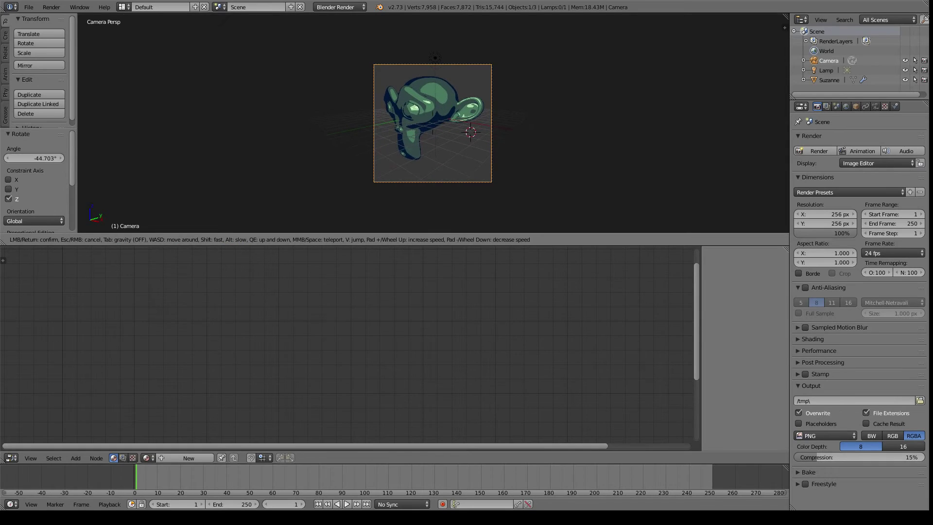
pyautogui.click(433, 123)
pyautogui.press('F12')
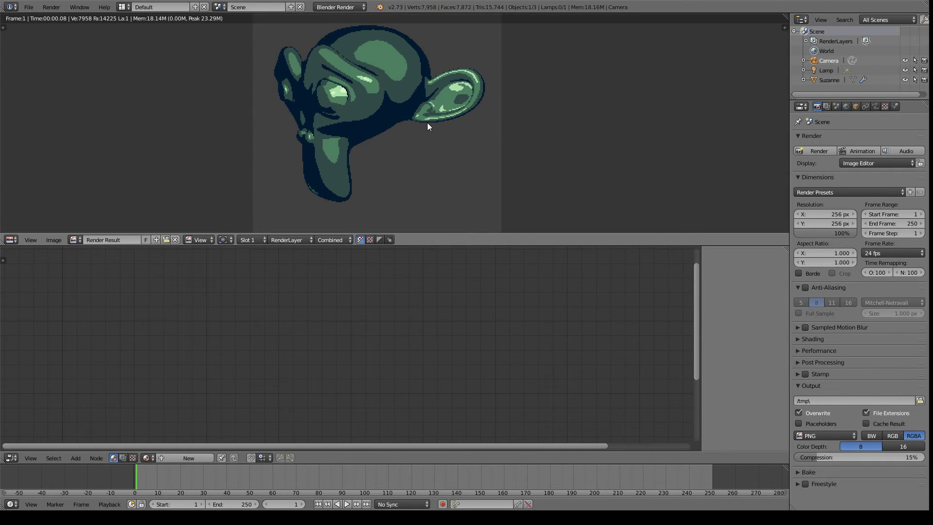
pyautogui.press('Escape')
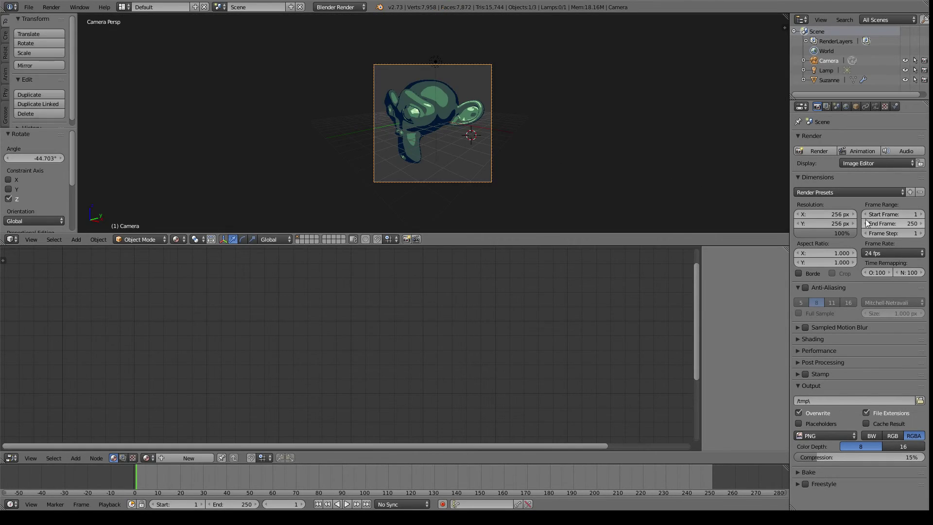
# Set the render resolution to 128 × 128 px and render the monkey head to inspect its pixelation.
pyautogui.click(835, 214)
pyautogui.write('128')
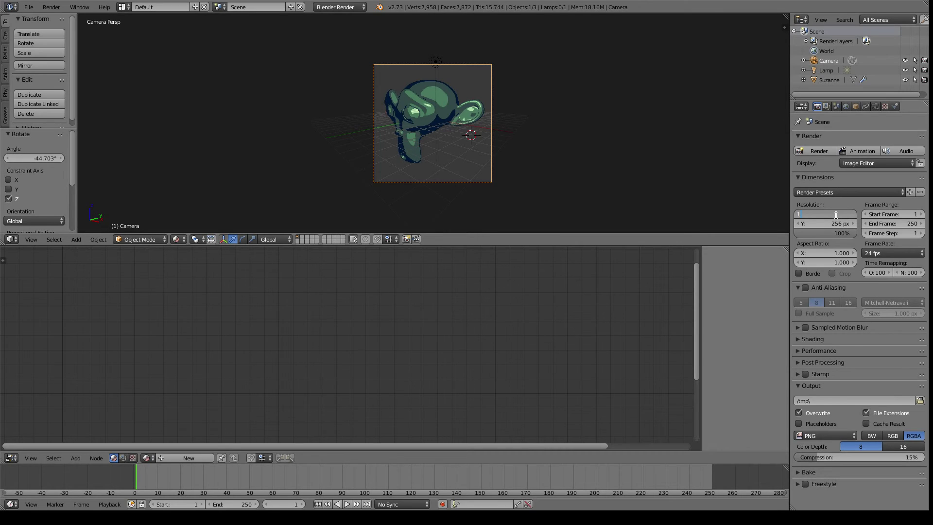
pyautogui.press('Tab')
pyautogui.write('128')
pyautogui.press('Return')
pyautogui.press('F12')
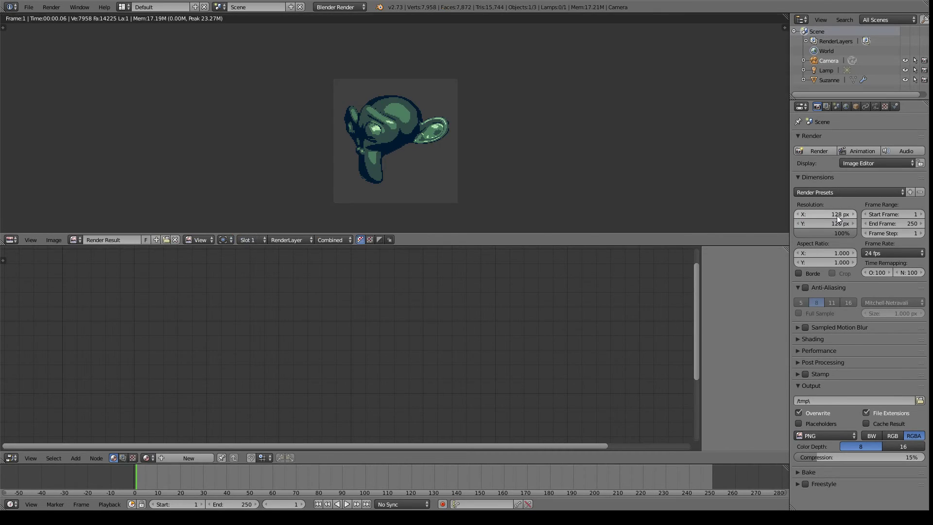
pyautogui.scroll(1, 366, 98)
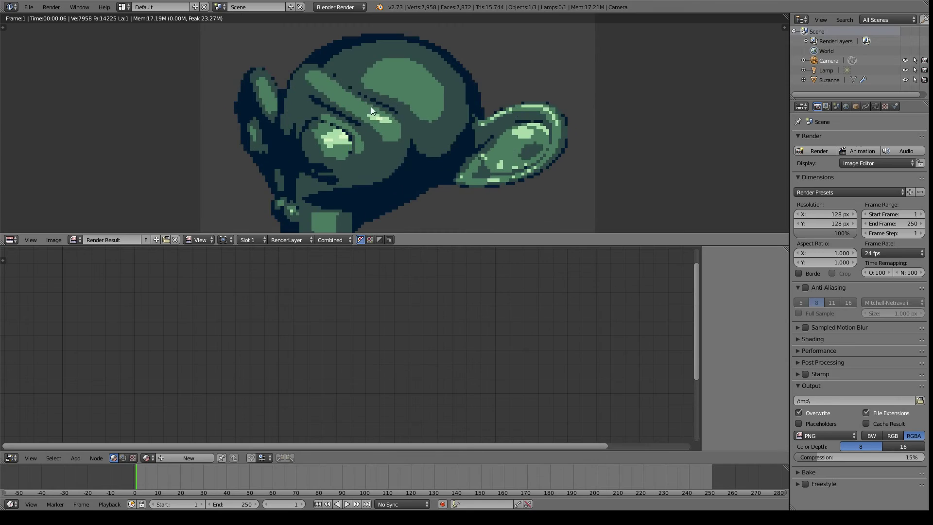
pyautogui.scroll(-2, 394, 132)
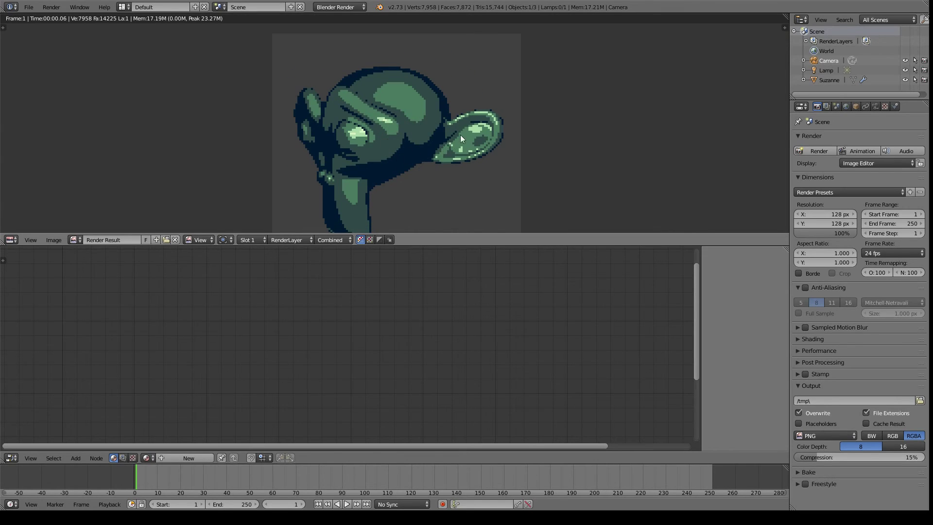
# Set the render resolution to 512 × 512 px and render the monkey head to compare its detail.
pyautogui.click(824, 214)
pyautogui.write('512')
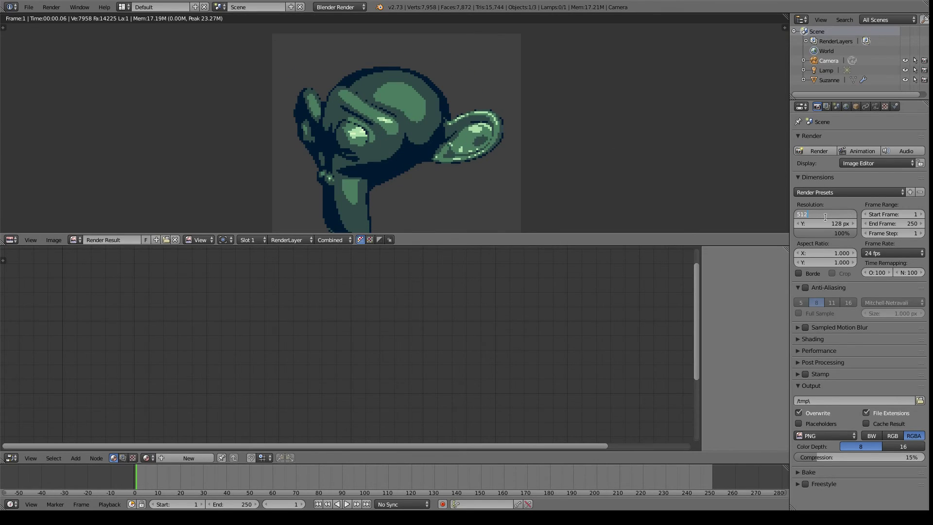
pyautogui.press('Tab')
pyautogui.write('512')
pyautogui.press('F12')
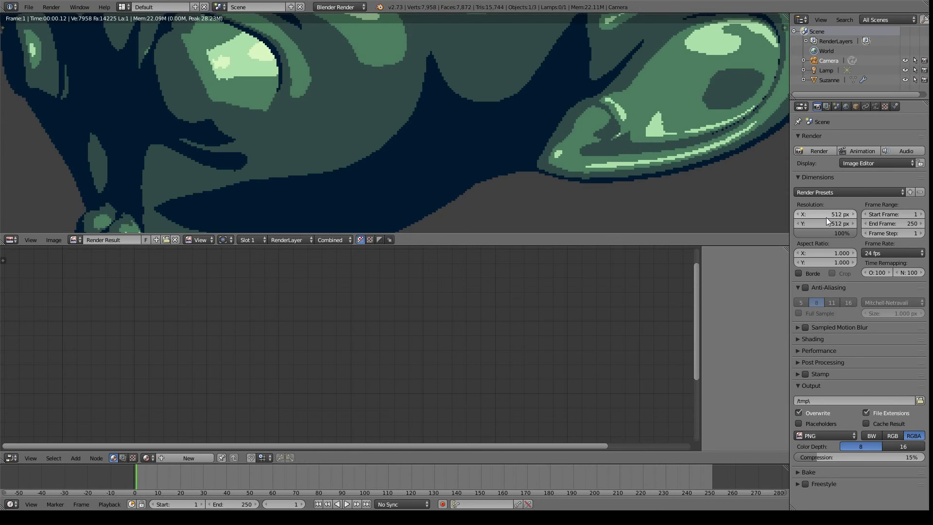
pyautogui.scroll(-5, 416, 152)
pyautogui.scroll(-2, 415, 152)
pyautogui.moveTo(392, 156); pyautogui.dragTo(442, 154, button='middle')
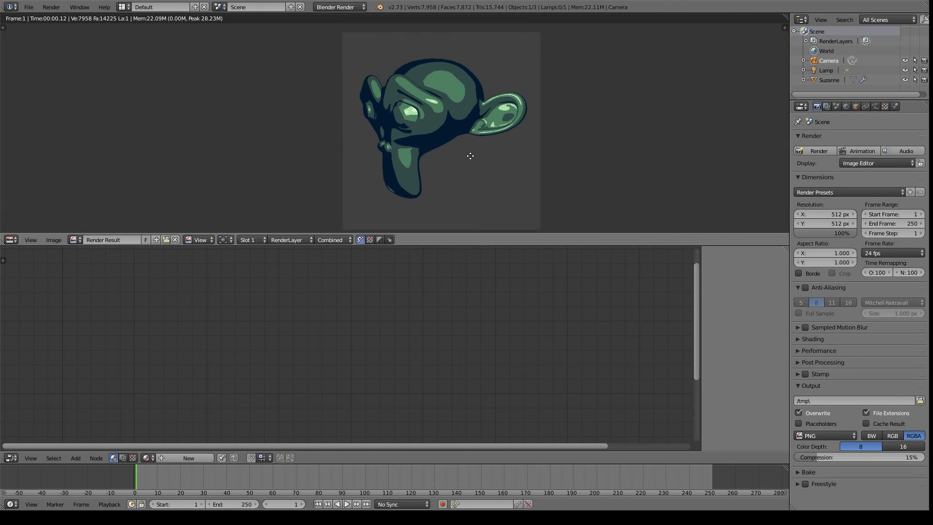
# Set the render resolution back to 256 × 256 px and render the monkey head to examine its pixel edges.
pyautogui.click(827, 213)
pyautogui.write('256')
pyautogui.press('Tab')
pyautogui.write('256')
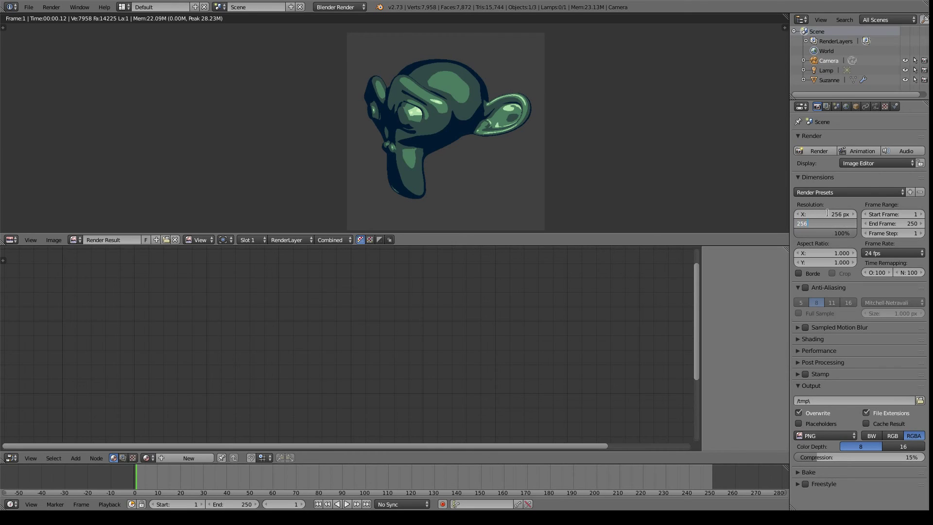
pyautogui.press('Return')
pyautogui.press('F12')
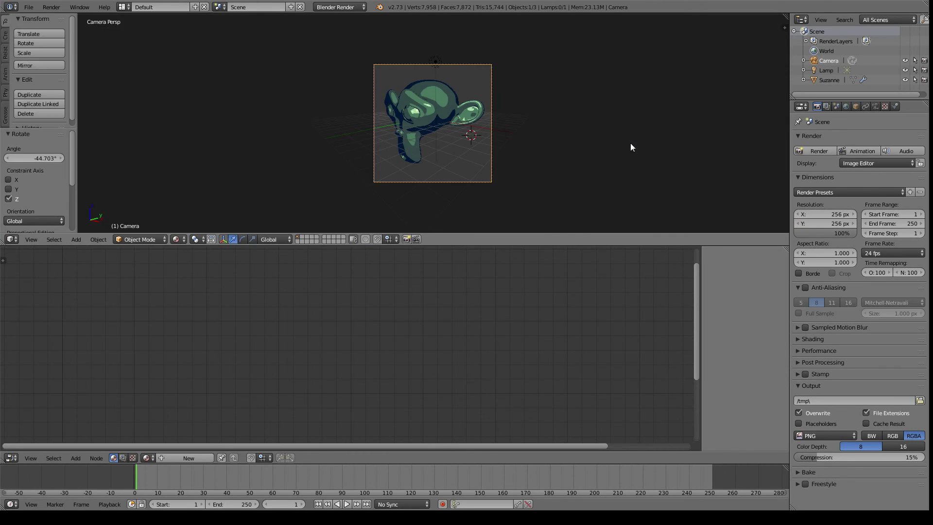
pyautogui.scroll(5, 467, 111)
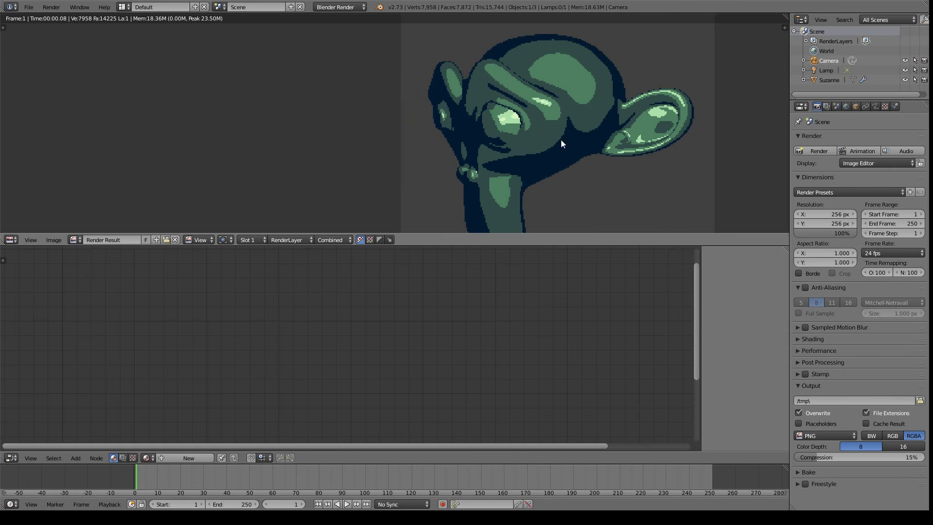
pyautogui.moveTo(561, 139); pyautogui.dragTo(468, 120, button='middle')
pyautogui.scroll(2, 463, 112)
pyautogui.scroll(-1, 465, 141)
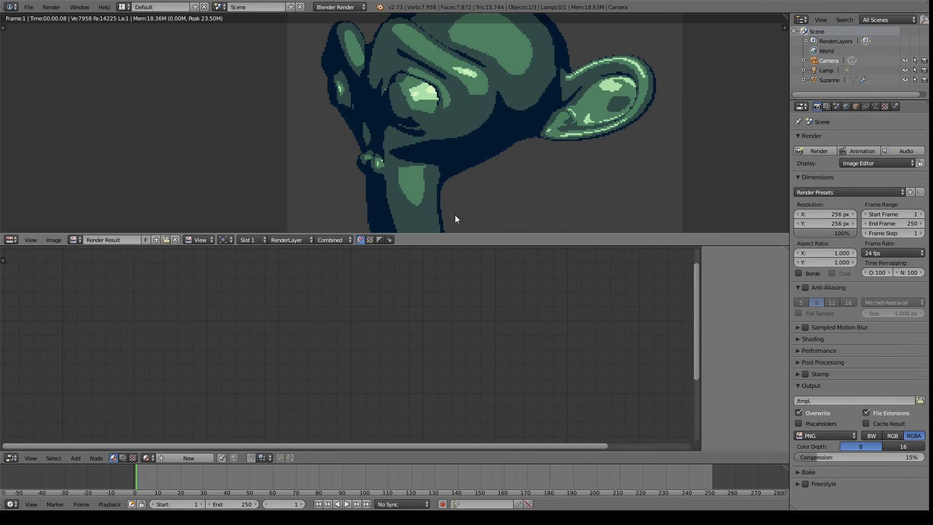
pyautogui.scroll(-4, 475, 204)
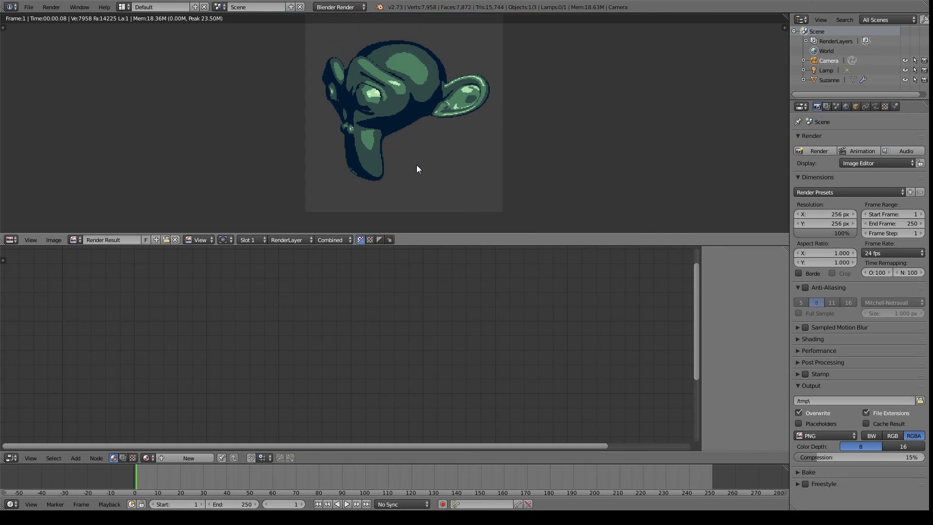
pyautogui.press('Escape')
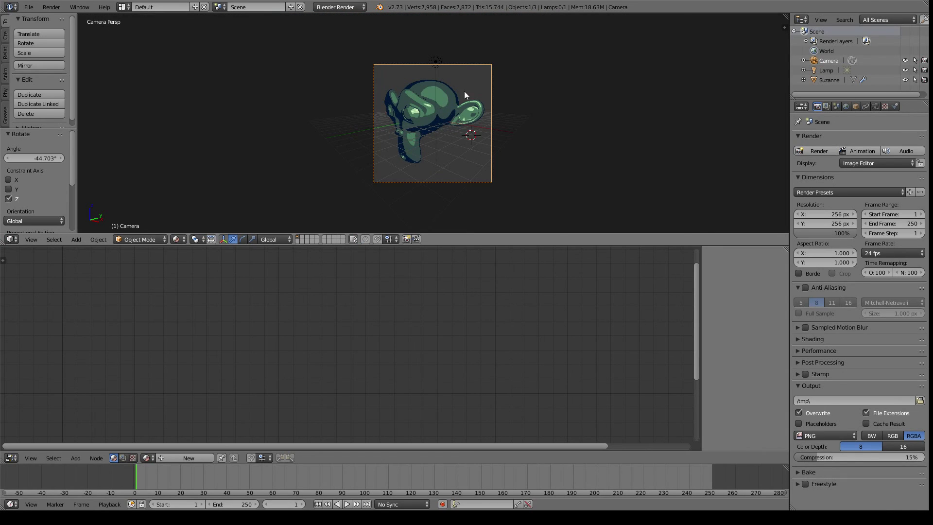
pyautogui.moveTo(435, 102); pyautogui.dragTo(476, 127, button='middle')
pyautogui.scroll(-4, 448, 122)
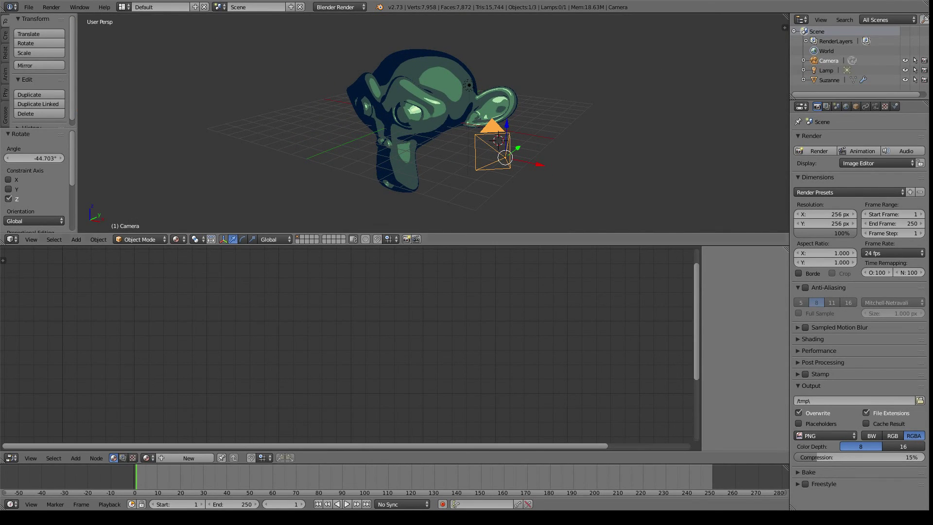